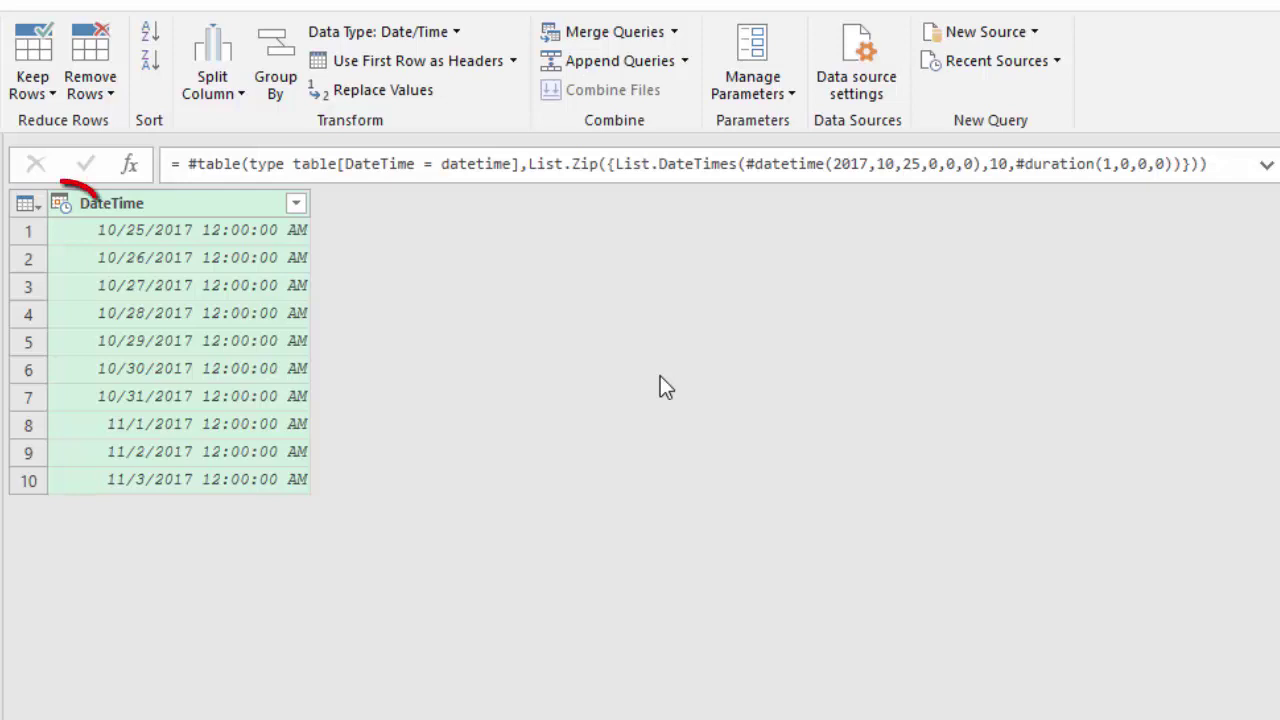
- Set DateTime to Date/Time/Timezone, duplicate the UTC column and widen the copy to show full values
{"action": "left_click", "coordinate": [62, 203]}
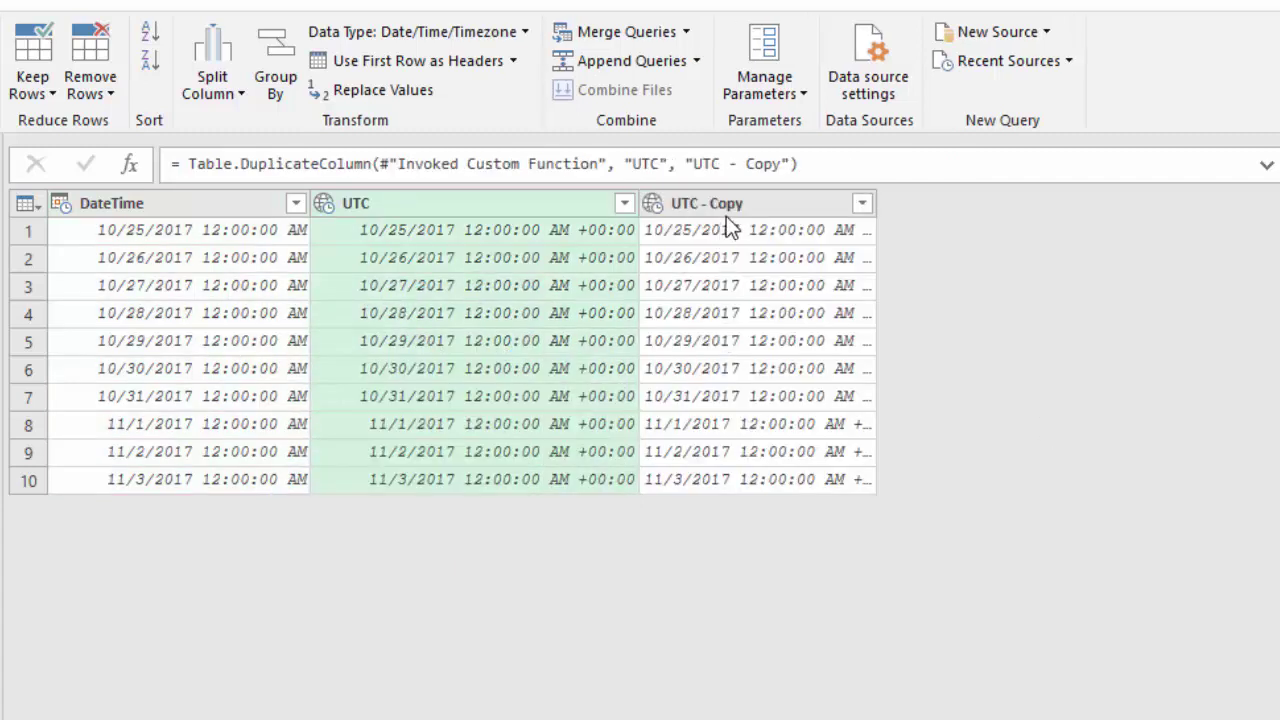
{"action": "left_click", "coordinate": [846, 232]}
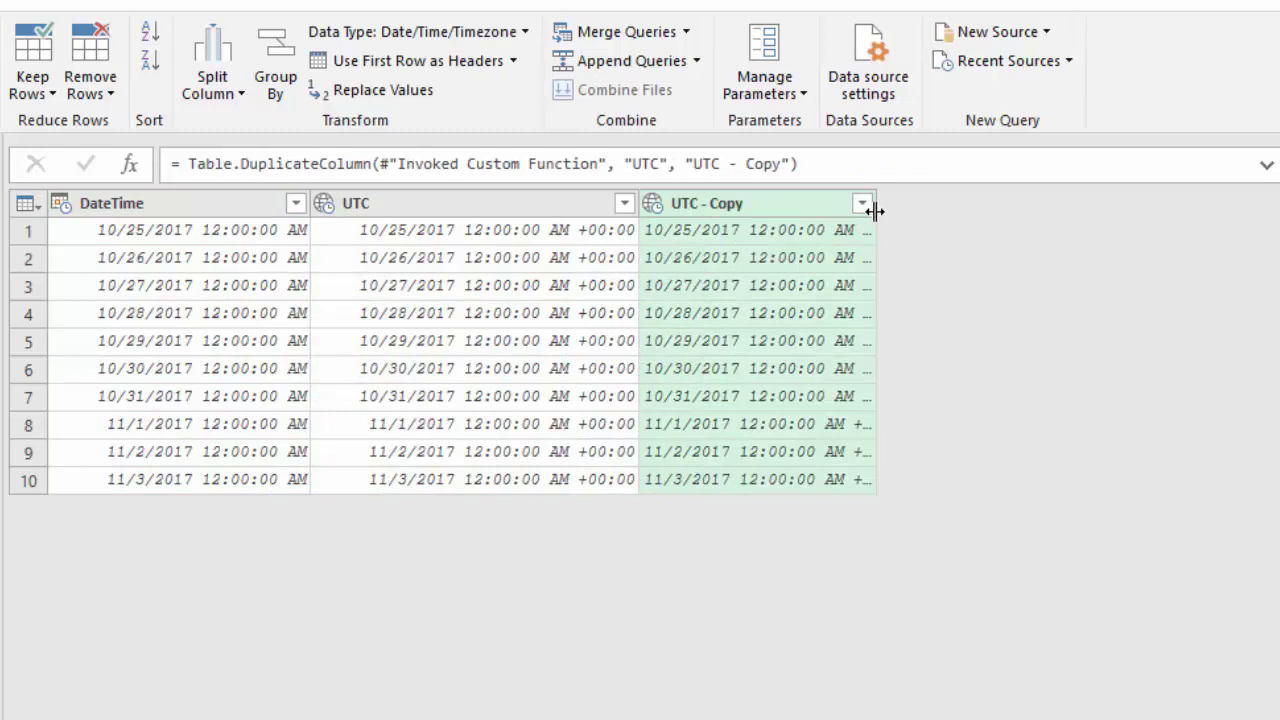
{"action": "left_click_drag", "start_coordinate": [877, 210], "coordinate": [949, 212]}
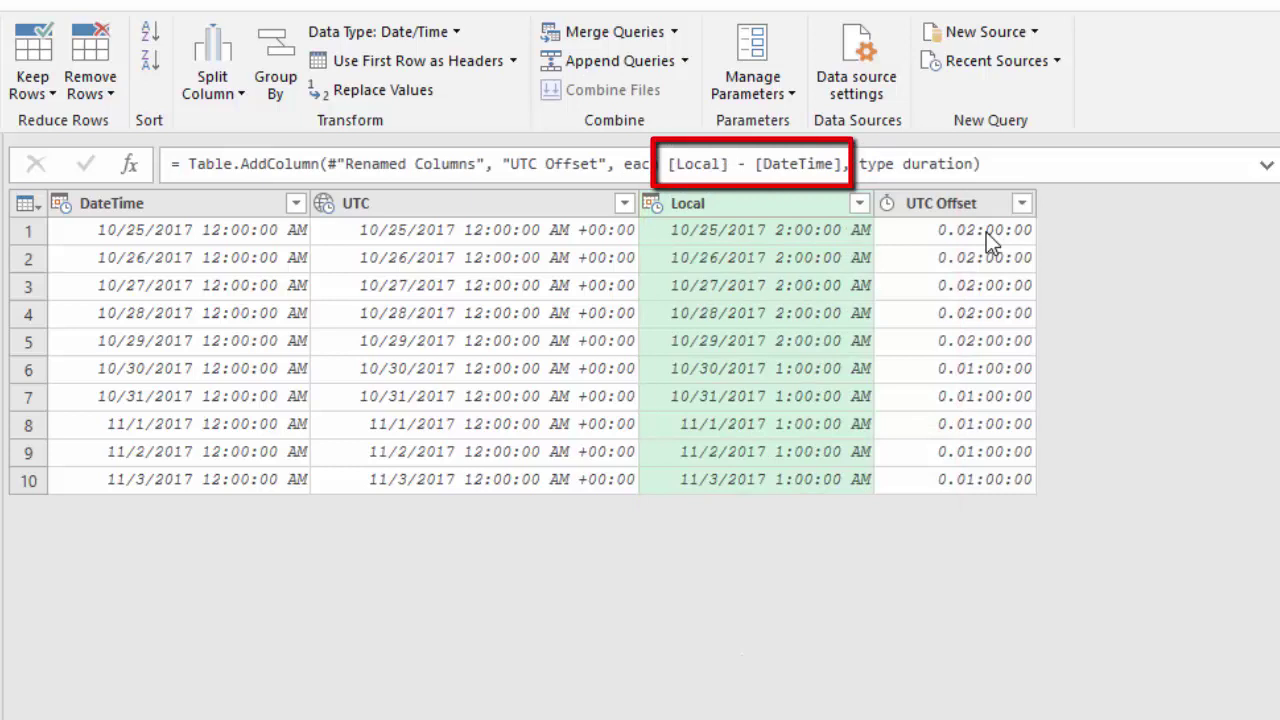
- Select the UTC Offset column and check row 6, where the offset drops to one hour
{"action": "left_click", "coordinate": [986, 232]}
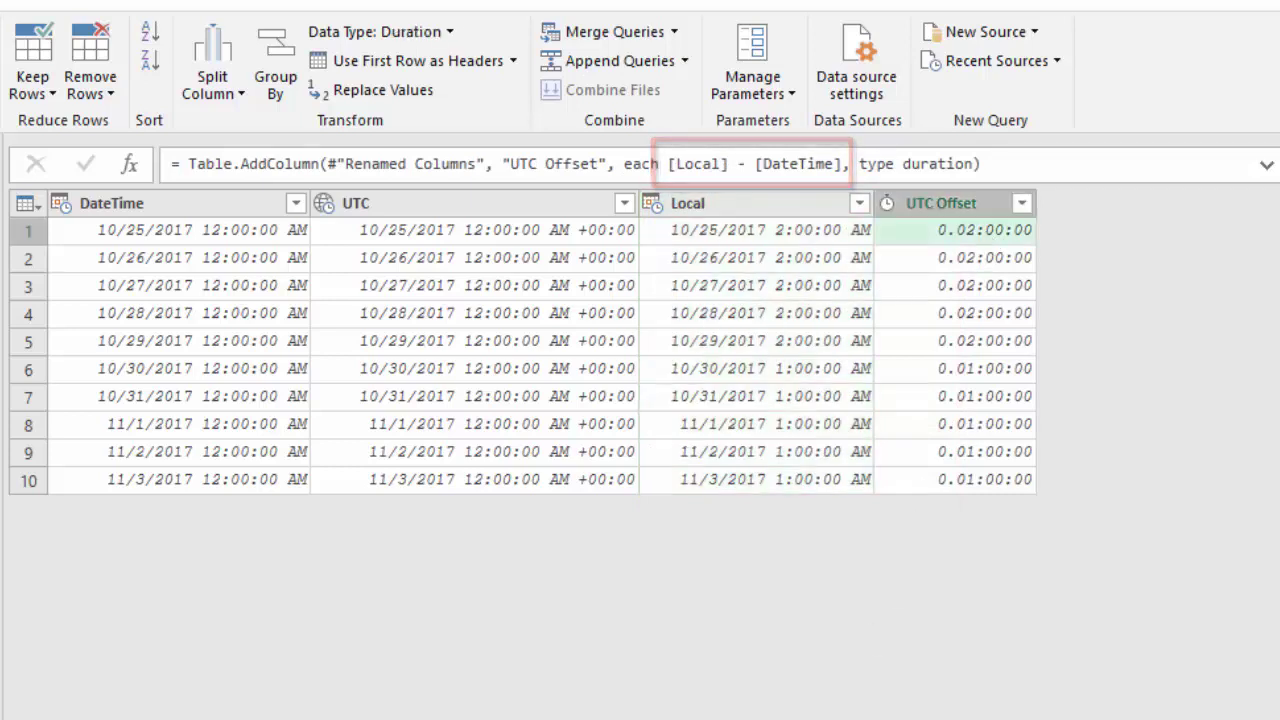
{"action": "left_click", "coordinate": [982, 372]}
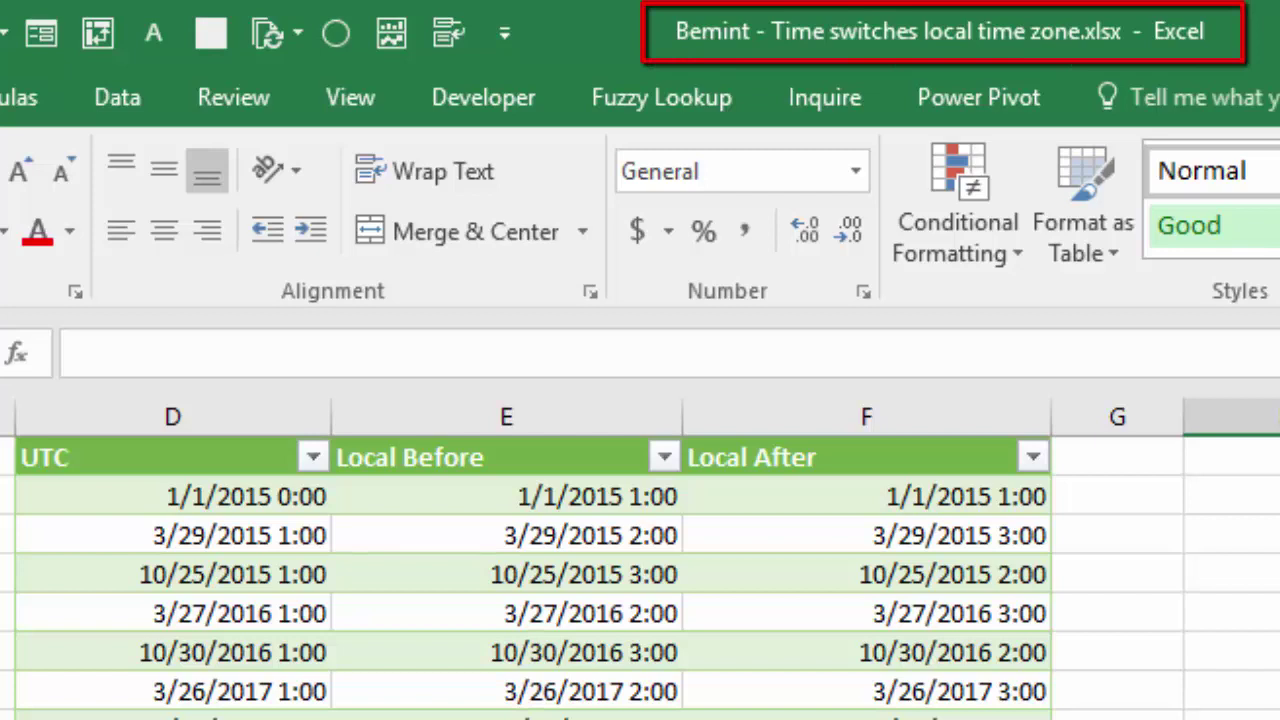
- Open the DateTimeTable query and select the UTC2, UTC1+Zone, UTC2+Zone, Local1 and Local2 columns
{"action": "left_click", "coordinate": [102, 96]}
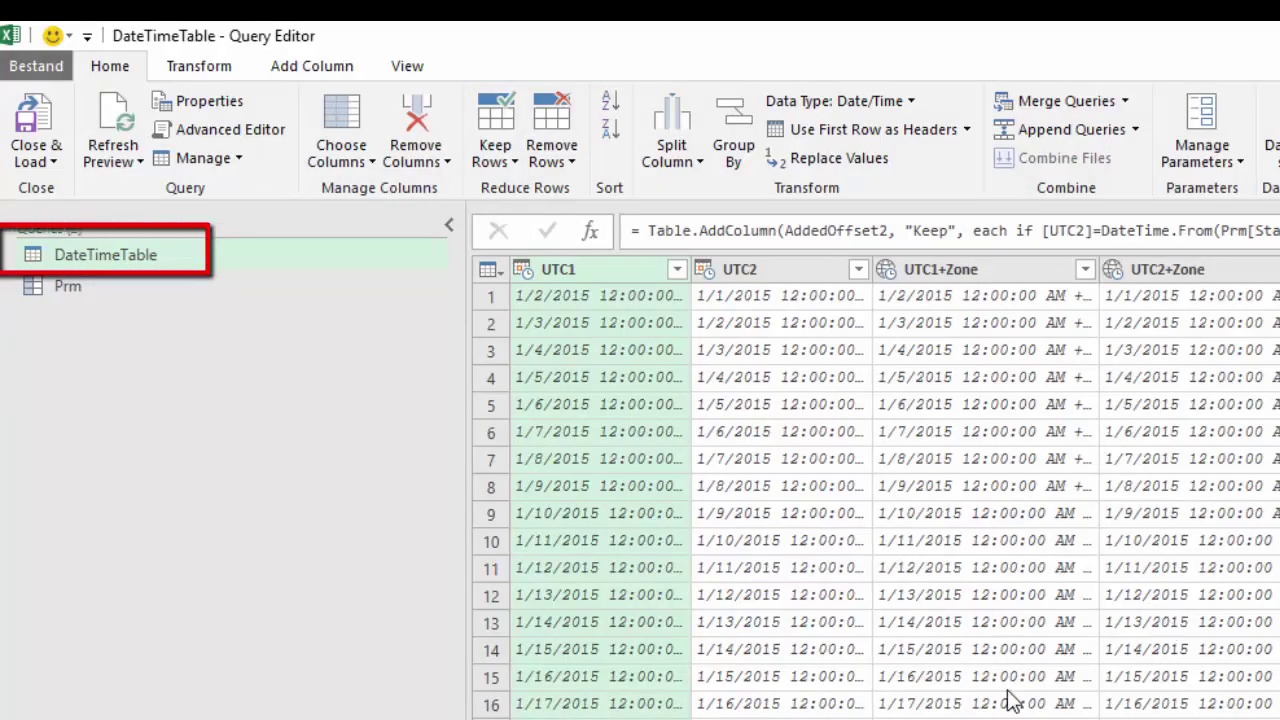
{"action": "left_click", "coordinate": [771, 268]}
{"action": "left_click", "coordinate": [968, 268]}
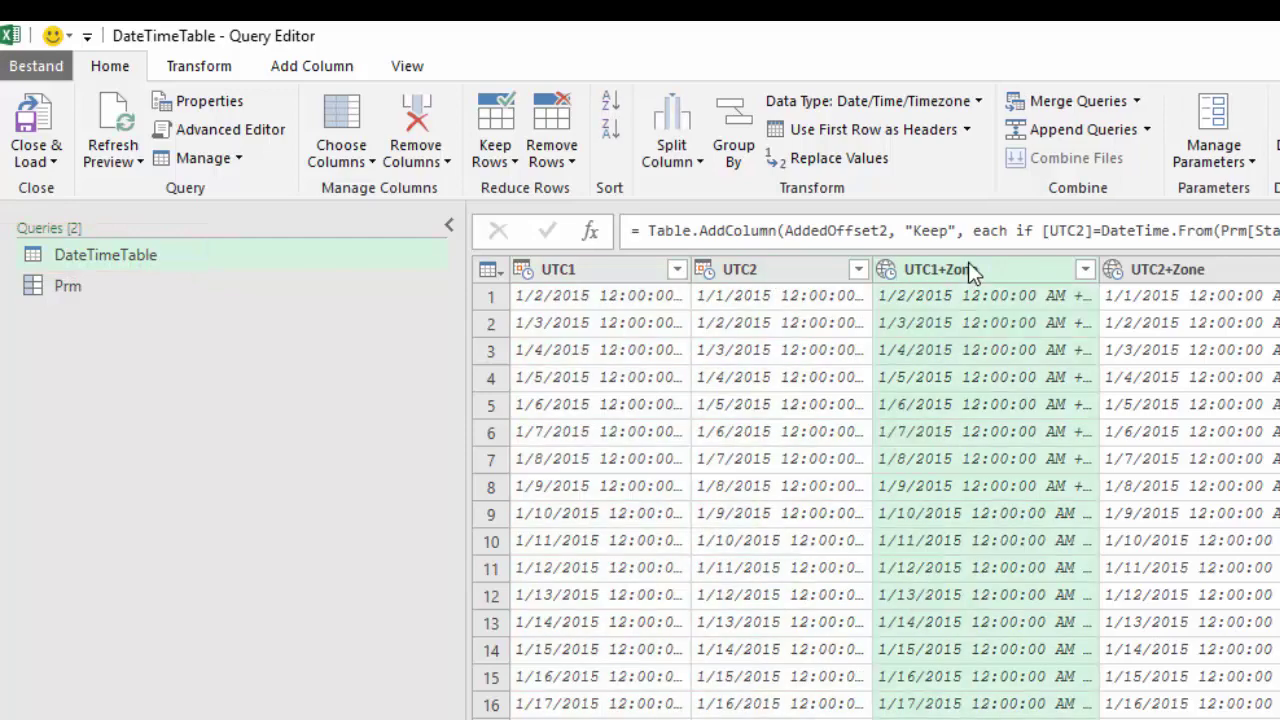
{"action": "left_click", "coordinate": [1210, 274]}
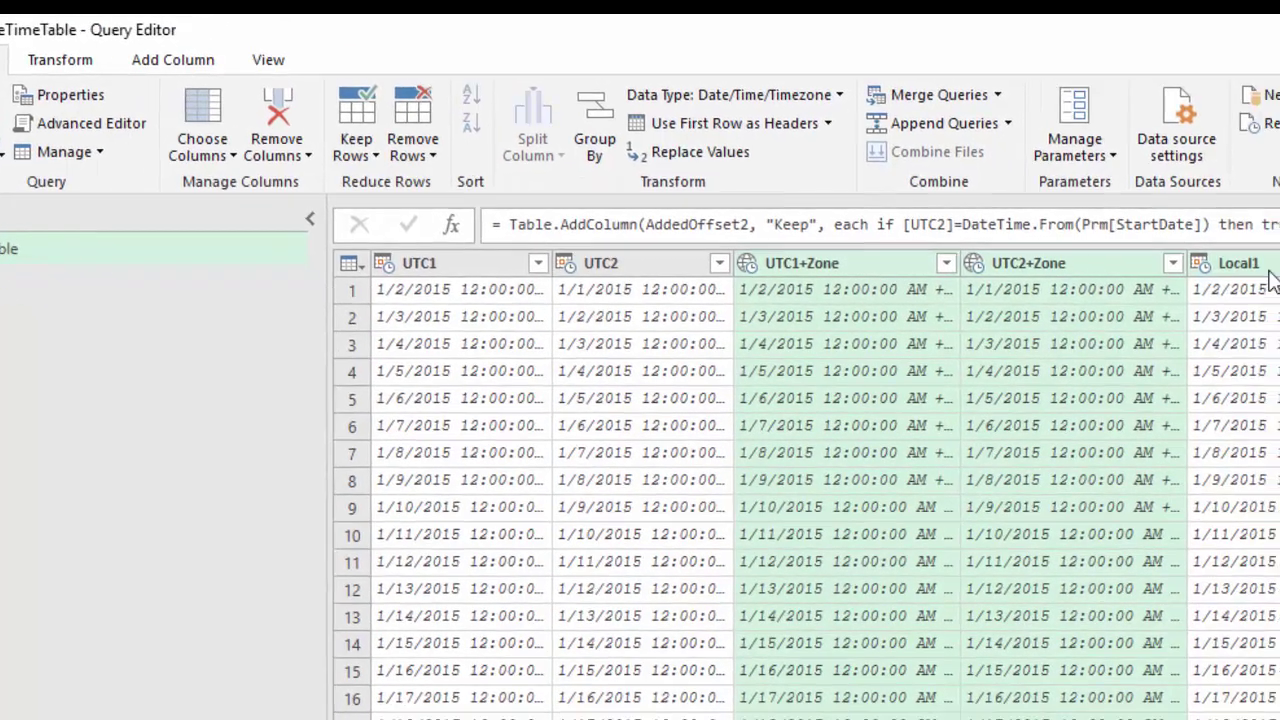
{"action": "left_click", "coordinate": [1279, 277]}
{"action": "left_click", "coordinate": [1165, 252], "text": "ctrl"}
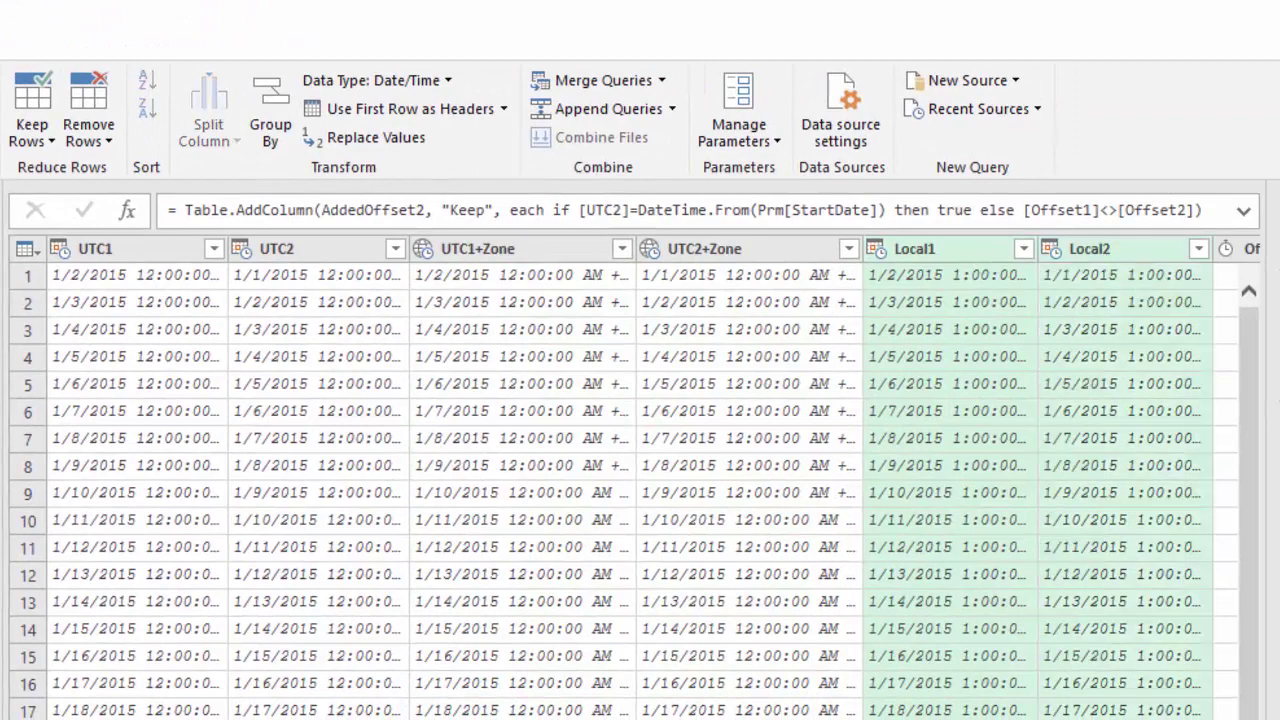
- Select the Offset1, Offset2, UTC1 and UTC2 columns, then inspect the TRUE Keep value
{"action": "scroll", "coordinate": [1148, 517], "scroll_direction": "right", "scroll_amount": 5}
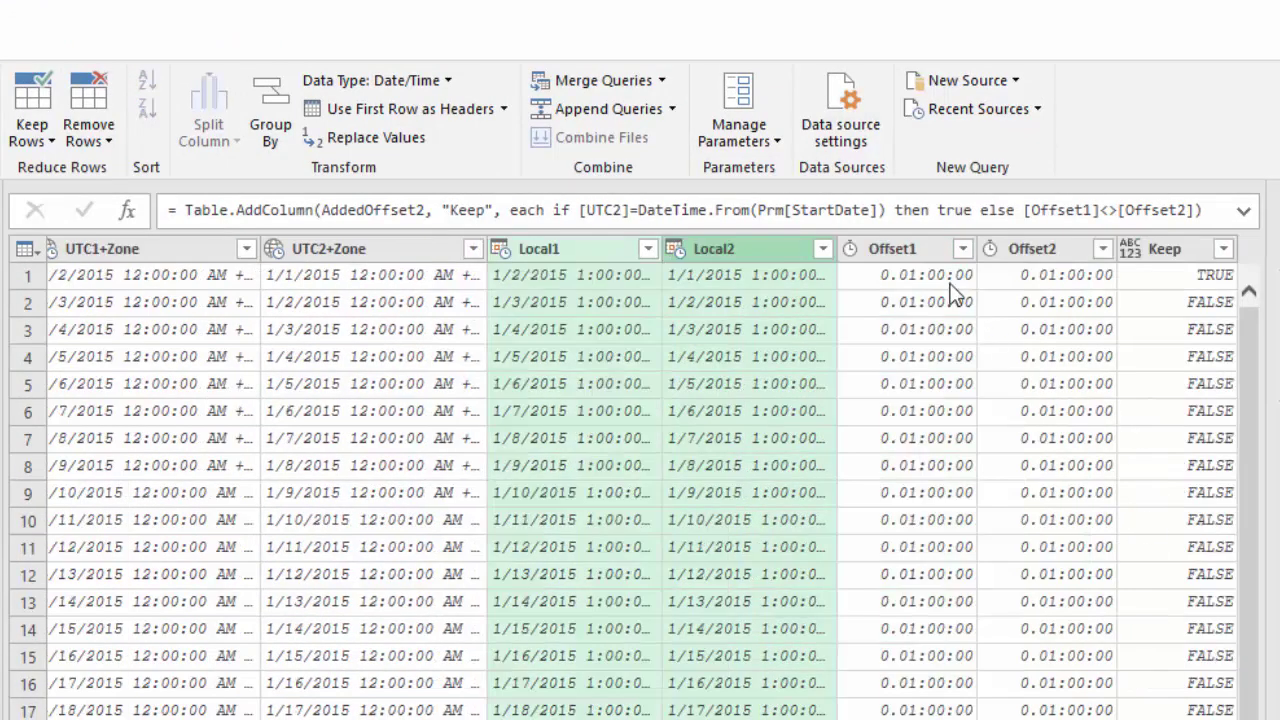
{"action": "left_click", "coordinate": [917, 252]}
{"action": "left_click", "coordinate": [1048, 243], "text": "ctrl"}
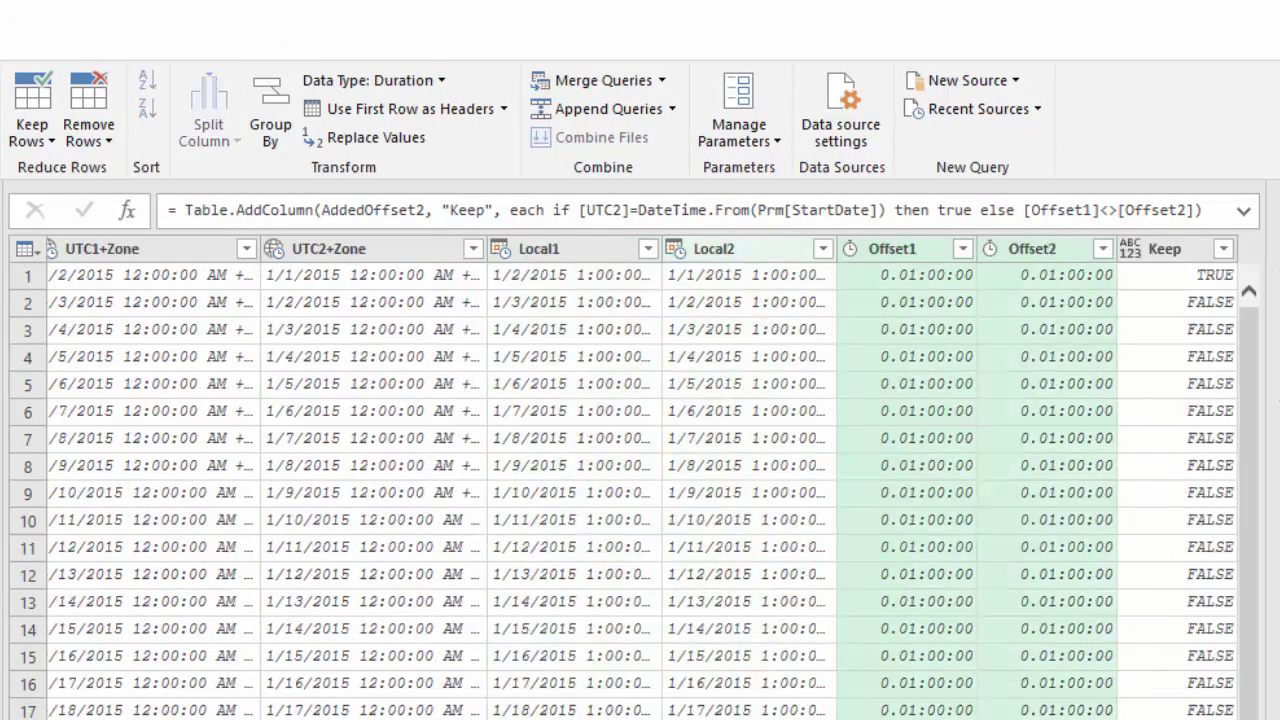
{"action": "scroll", "coordinate": [640, 480], "scroll_direction": "left", "scroll_amount": 5}
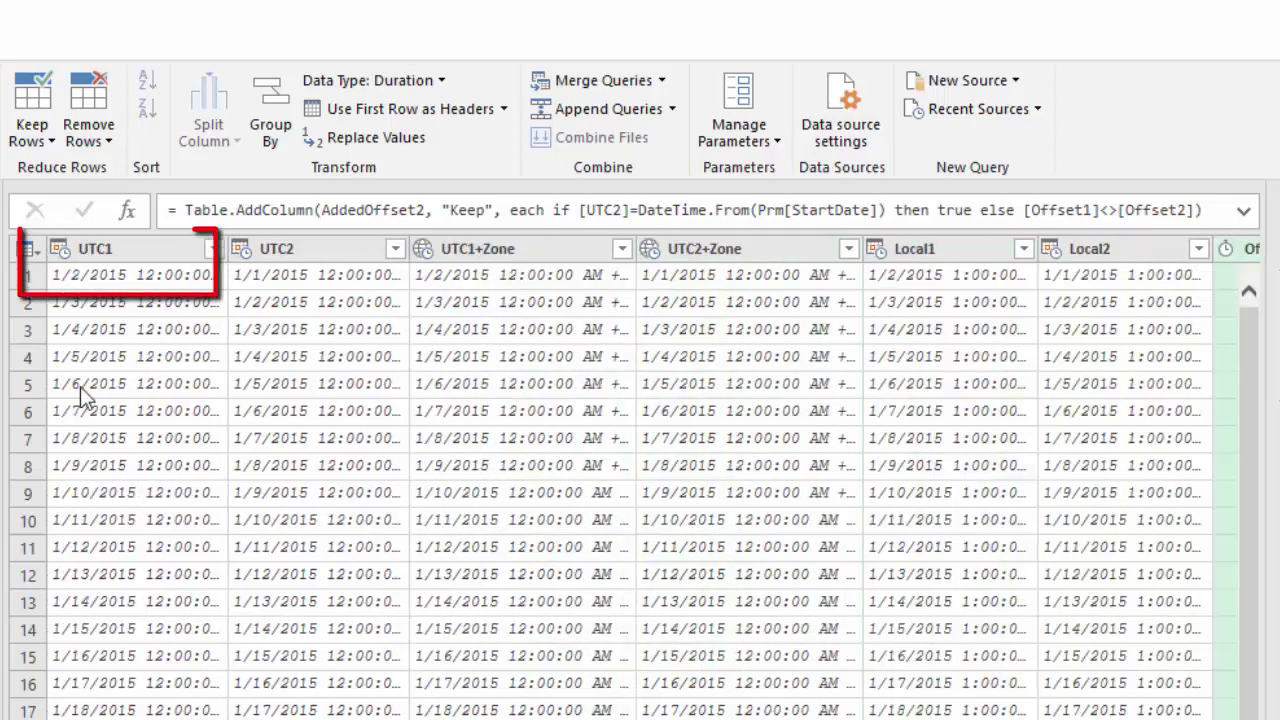
{"action": "left_click", "coordinate": [110, 250]}
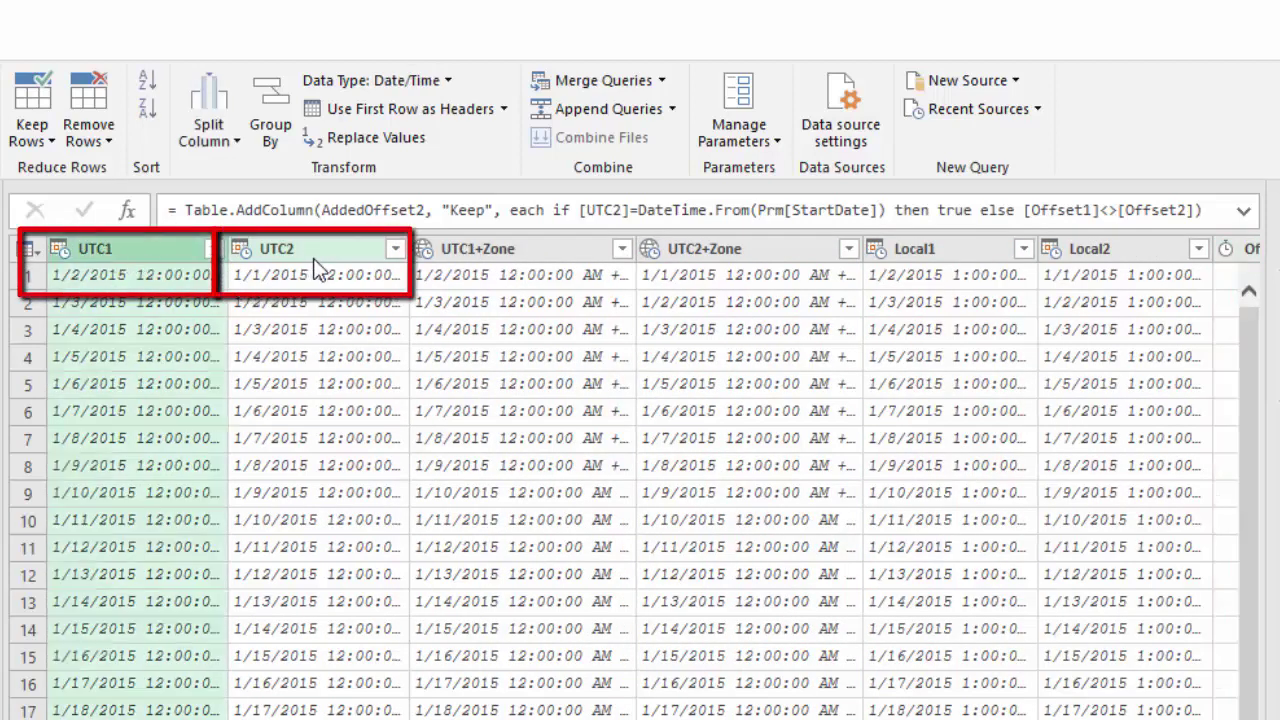
{"action": "left_click", "coordinate": [313, 256]}
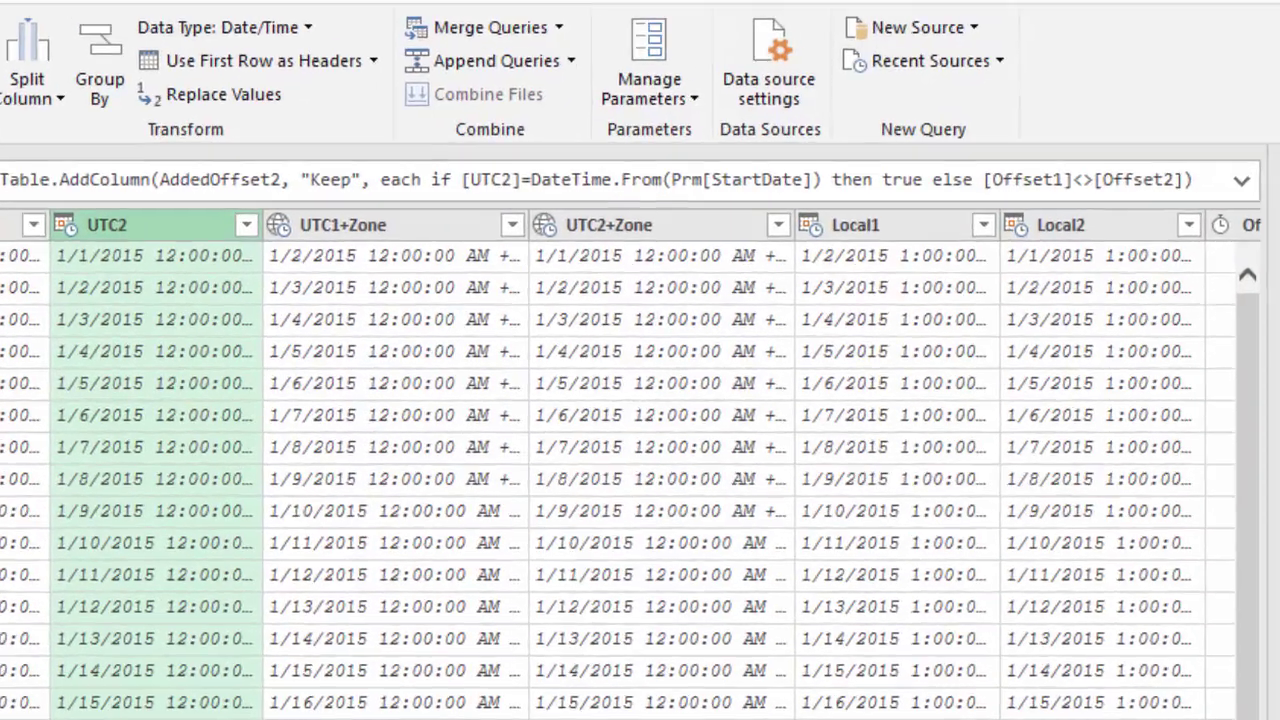
{"action": "scroll", "coordinate": [640, 480], "scroll_direction": "right", "scroll_amount": 5}
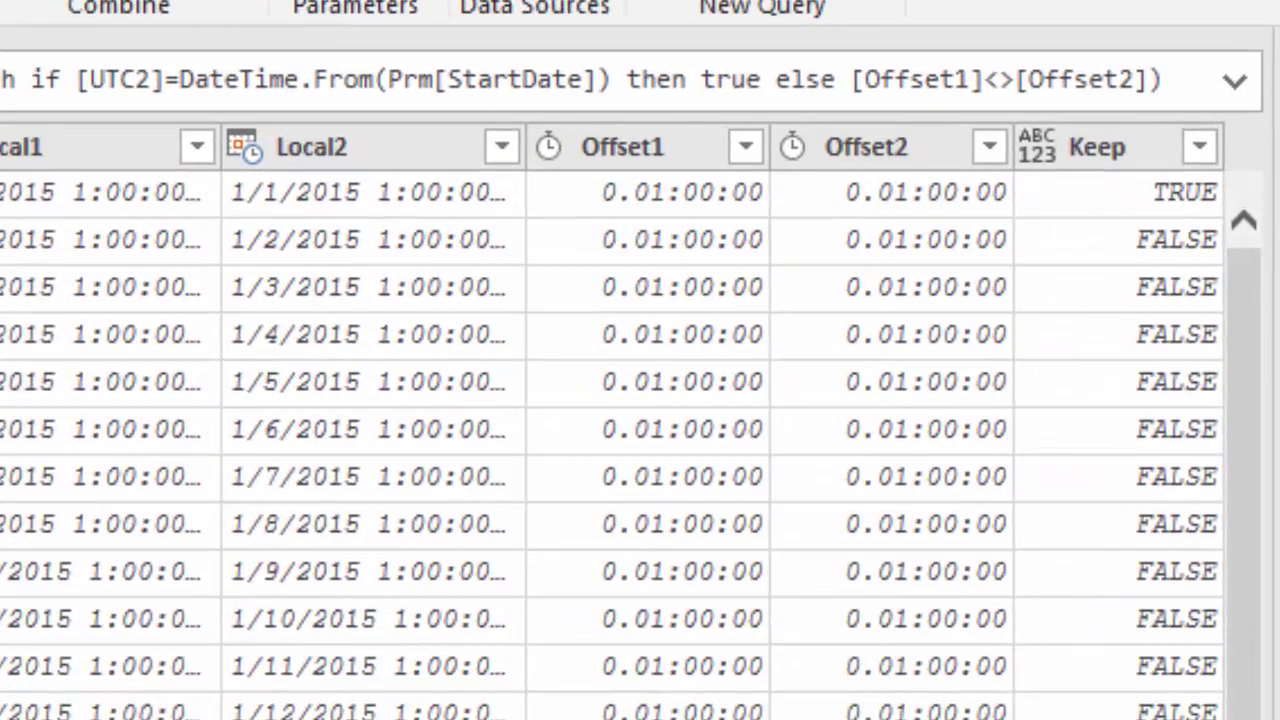
{"action": "left_click", "coordinate": [1093, 205]}
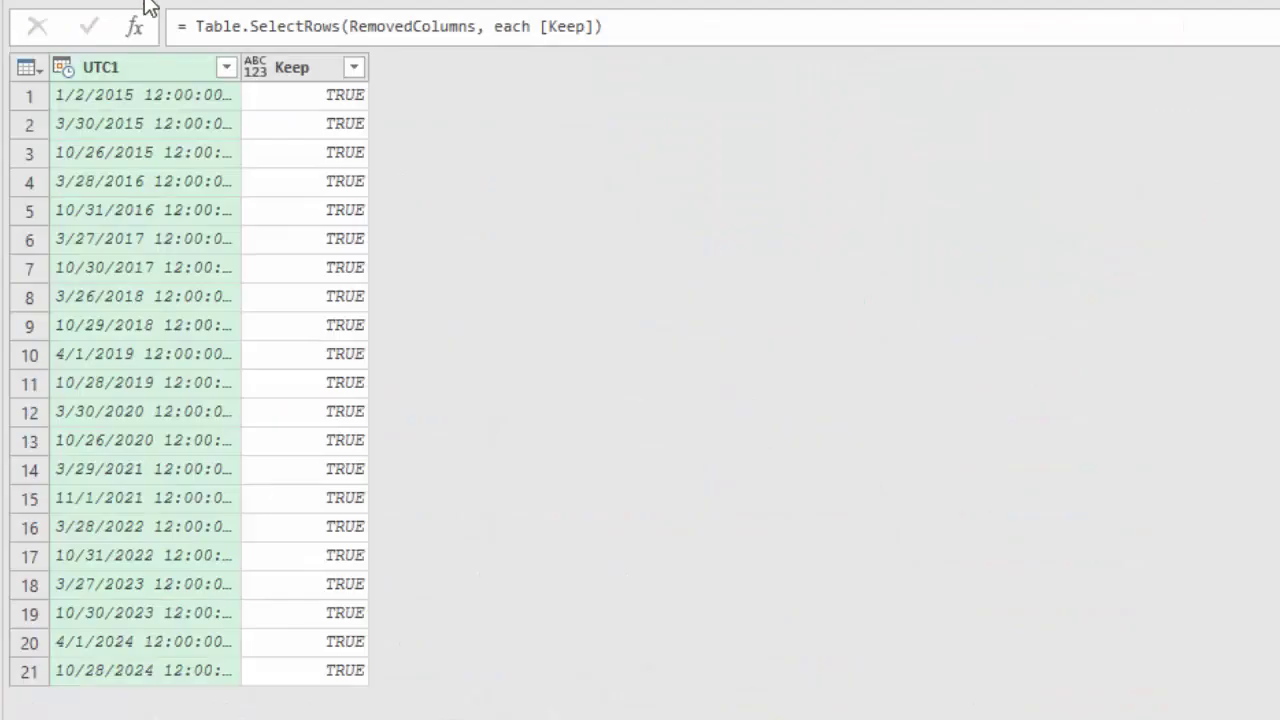
- Widen the UTC1 column so its full date-times show
{"action": "left_click_drag", "start_coordinate": [246, 57], "coordinate": [316, 60]}
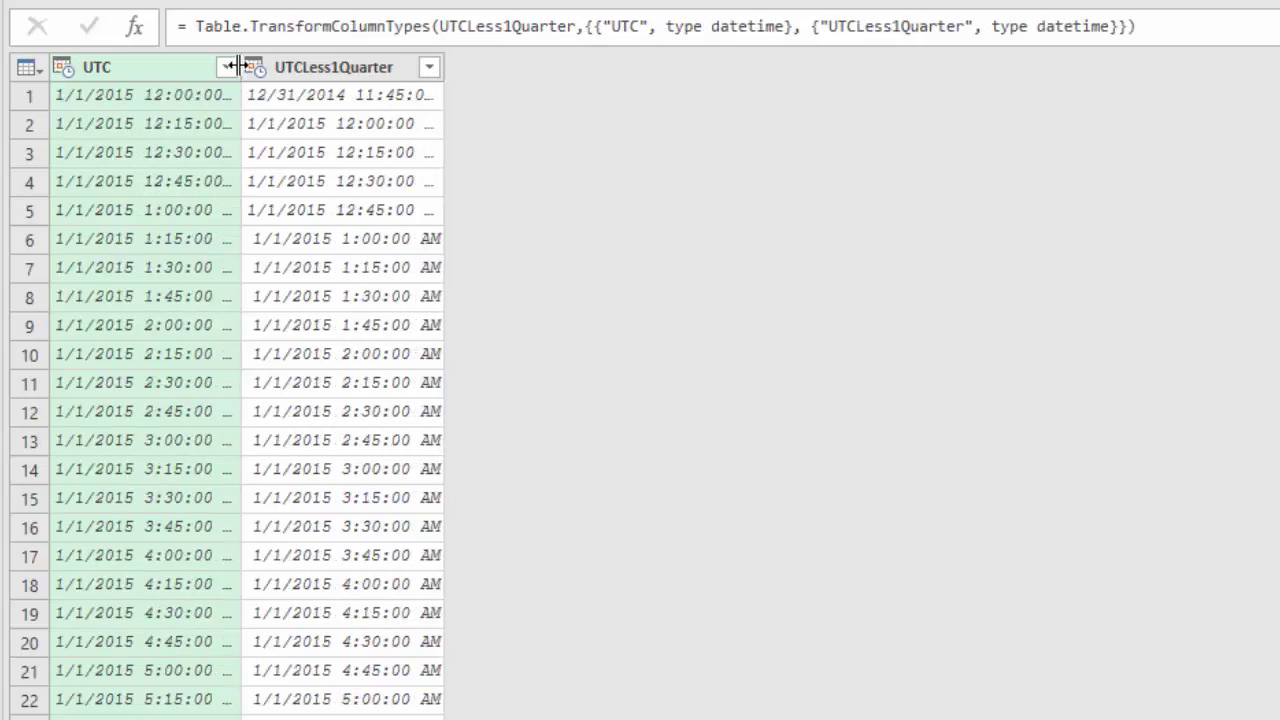
- Autofit the UTC and UTCLess1Quarter columns, scroll through the quarter-hour rows, and select both columns
{"action": "double_click", "coordinate": [237, 66]}
{"action": "double_click", "coordinate": [484, 66]}
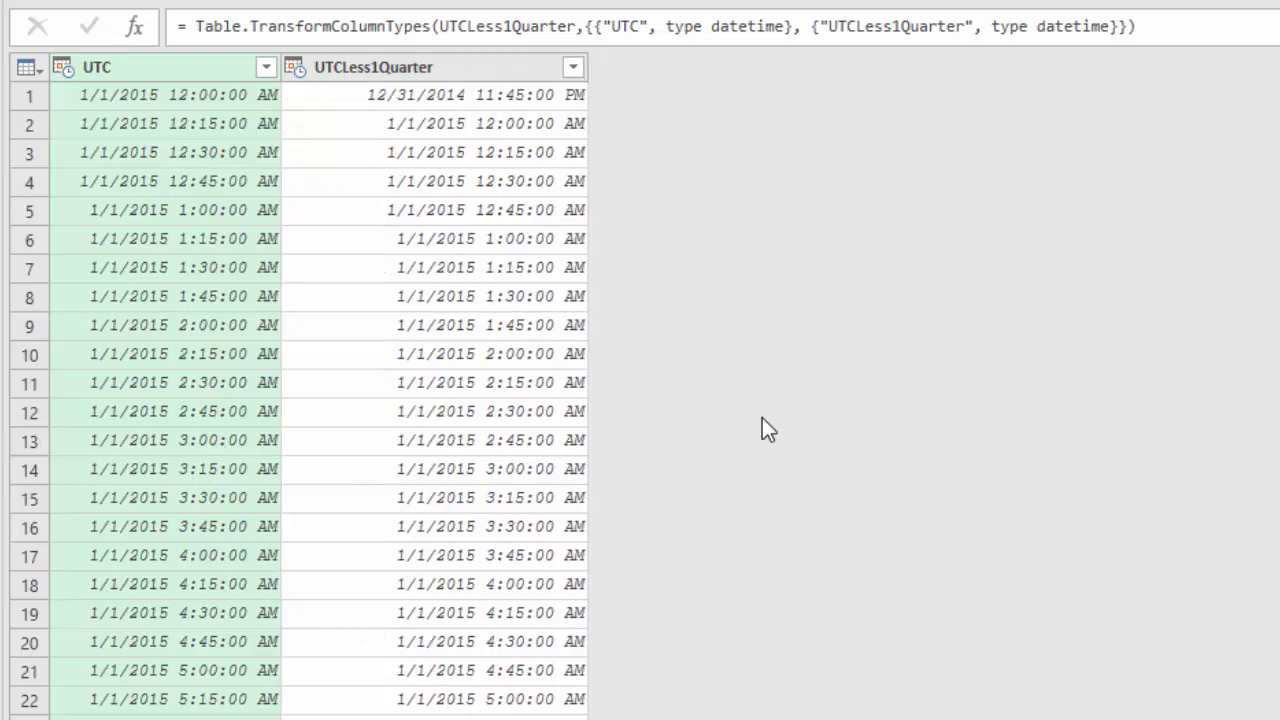
{"action": "scroll", "coordinate": [762, 420], "scroll_direction": "down", "scroll_amount": 7}
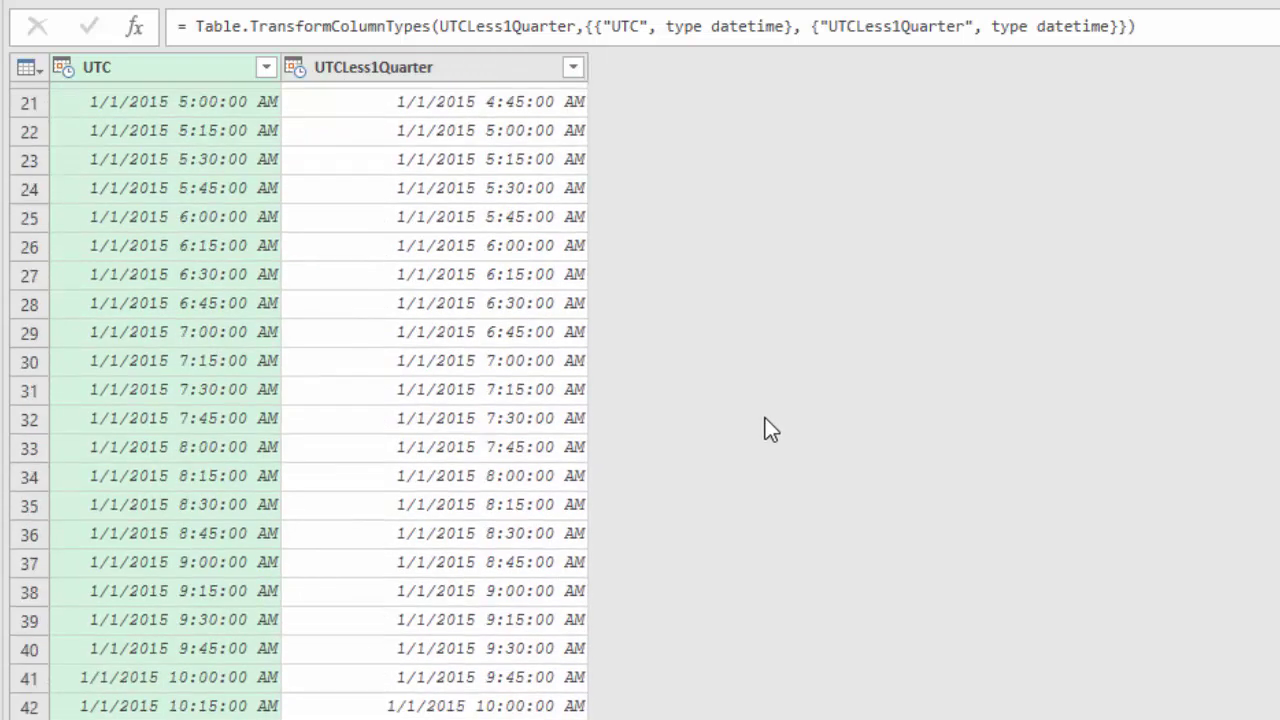
{"action": "scroll", "coordinate": [764, 418], "scroll_direction": "down", "scroll_amount": 17}
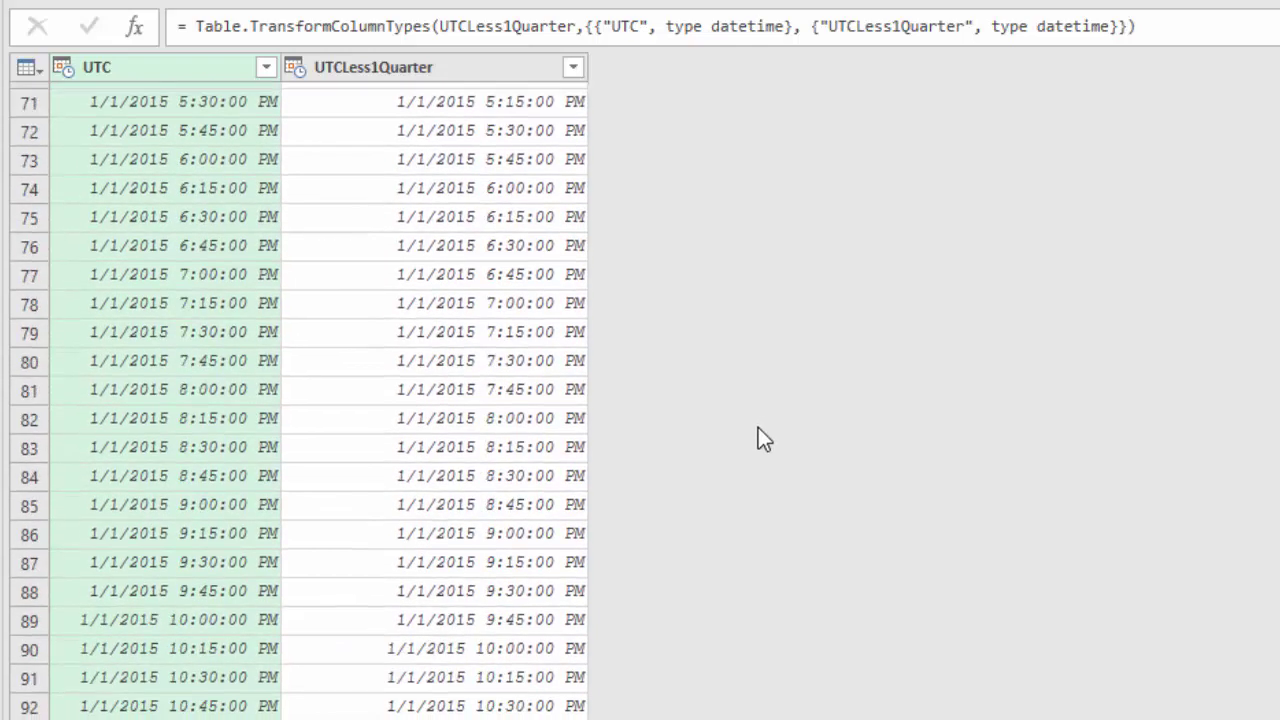
{"action": "scroll", "coordinate": [751, 444], "scroll_direction": "down", "scroll_amount": 3}
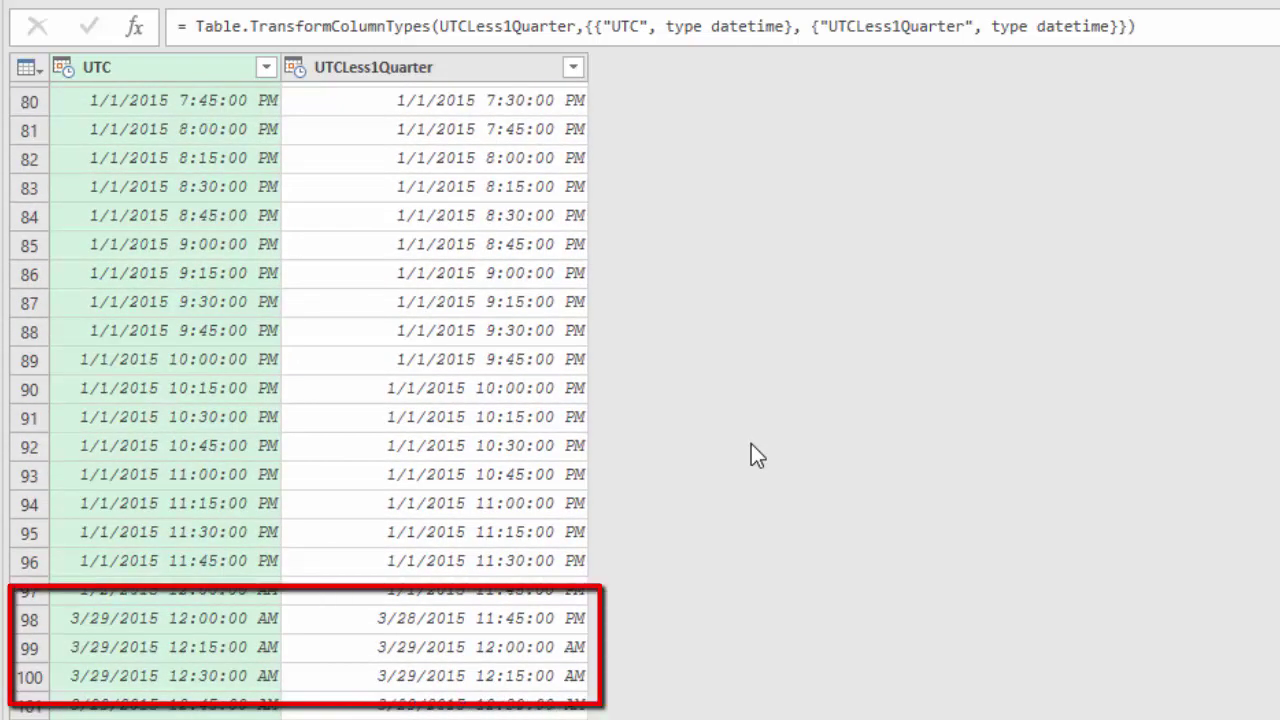
{"action": "scroll", "coordinate": [749, 444], "scroll_direction": "up", "scroll_amount": 1}
{"action": "scroll", "coordinate": [747, 444], "scroll_direction": "up", "scroll_amount": 20}
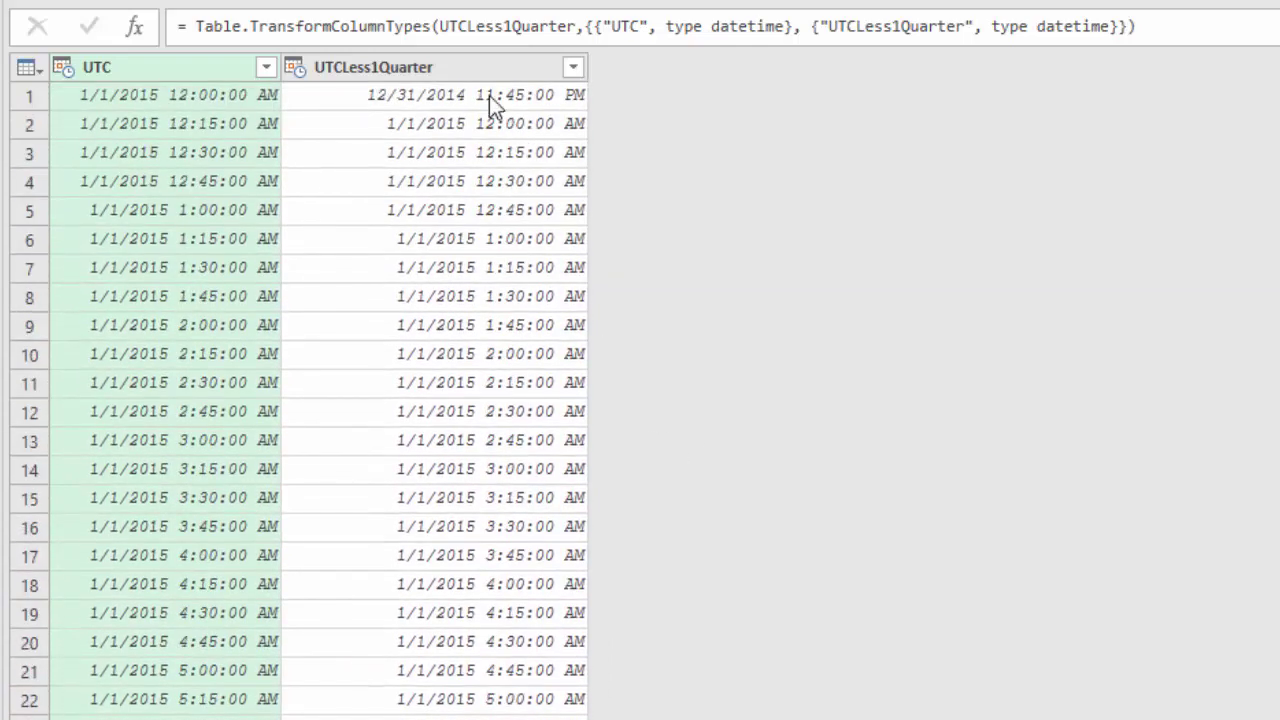
{"action": "left_click", "coordinate": [496, 70], "text": "ctrl"}
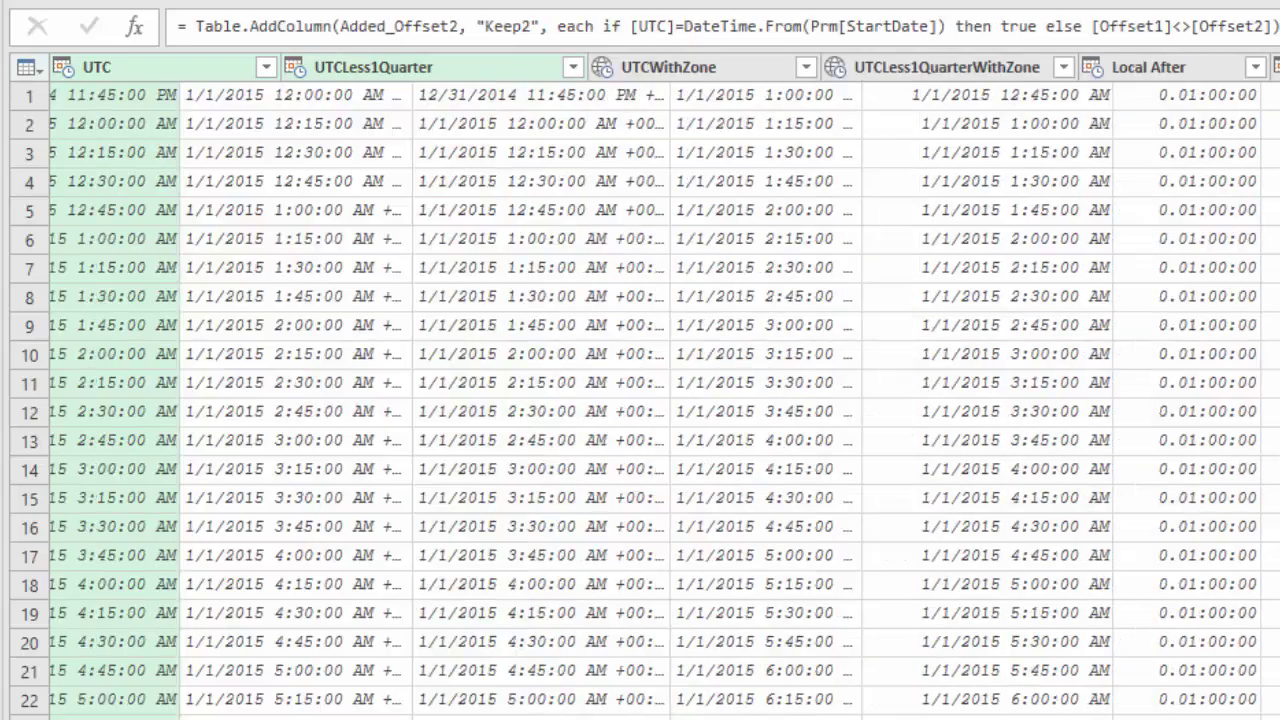
- Review the Keep2 formula, then widen Local After and the new Local Before (UTC + Offset2) column
{"action": "scroll", "coordinate": [640, 400], "scroll_direction": "right", "scroll_amount": 5}
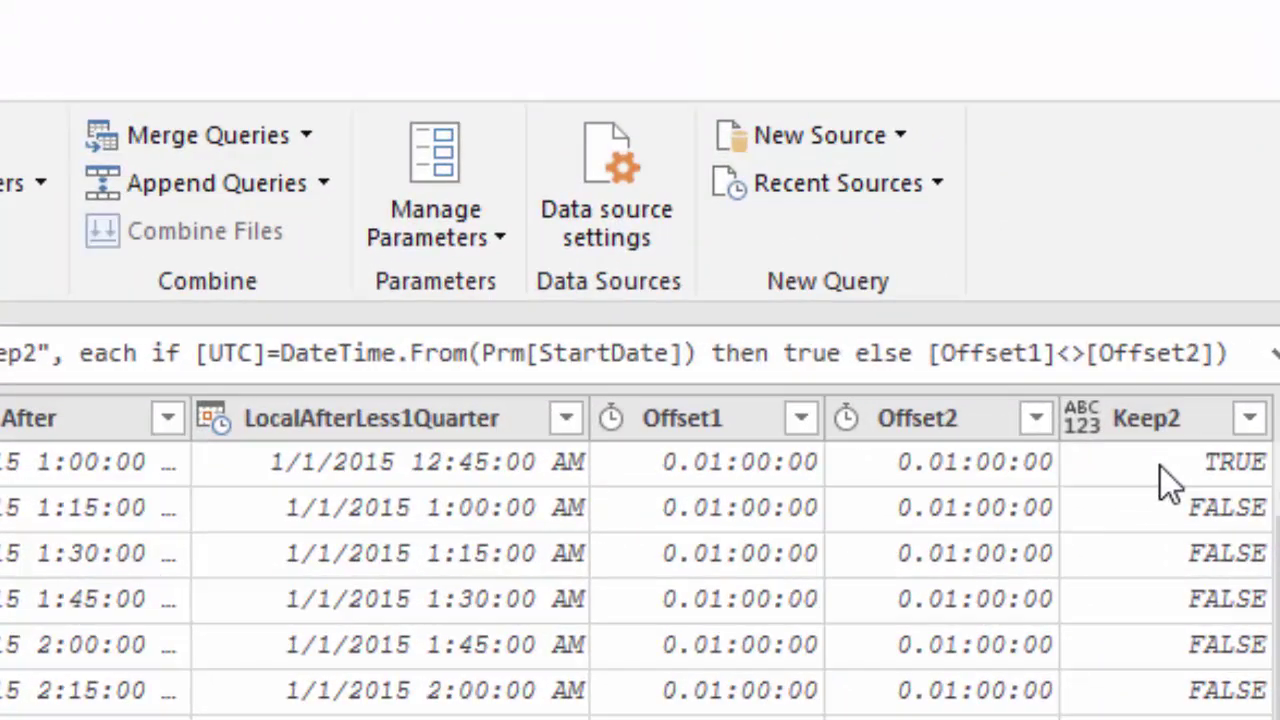
{"action": "left_click", "coordinate": [1180, 352]}
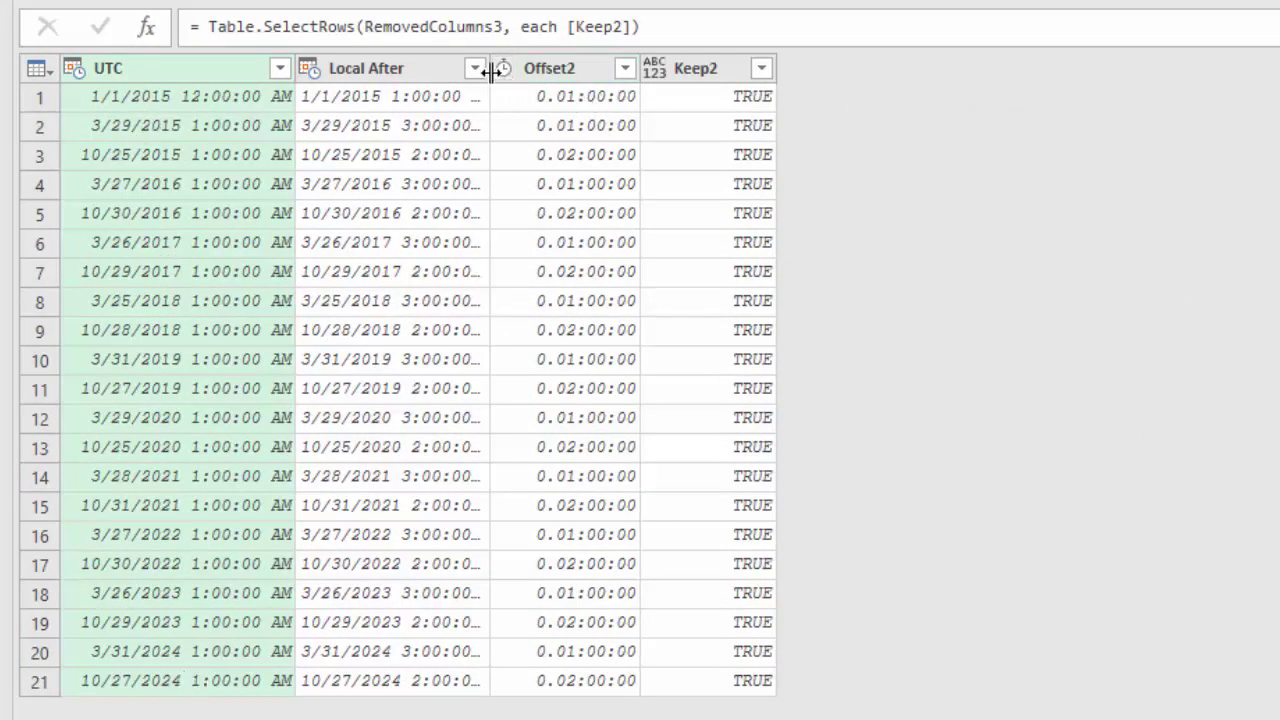
{"action": "left_click_drag", "start_coordinate": [491, 67], "coordinate": [558, 67]}
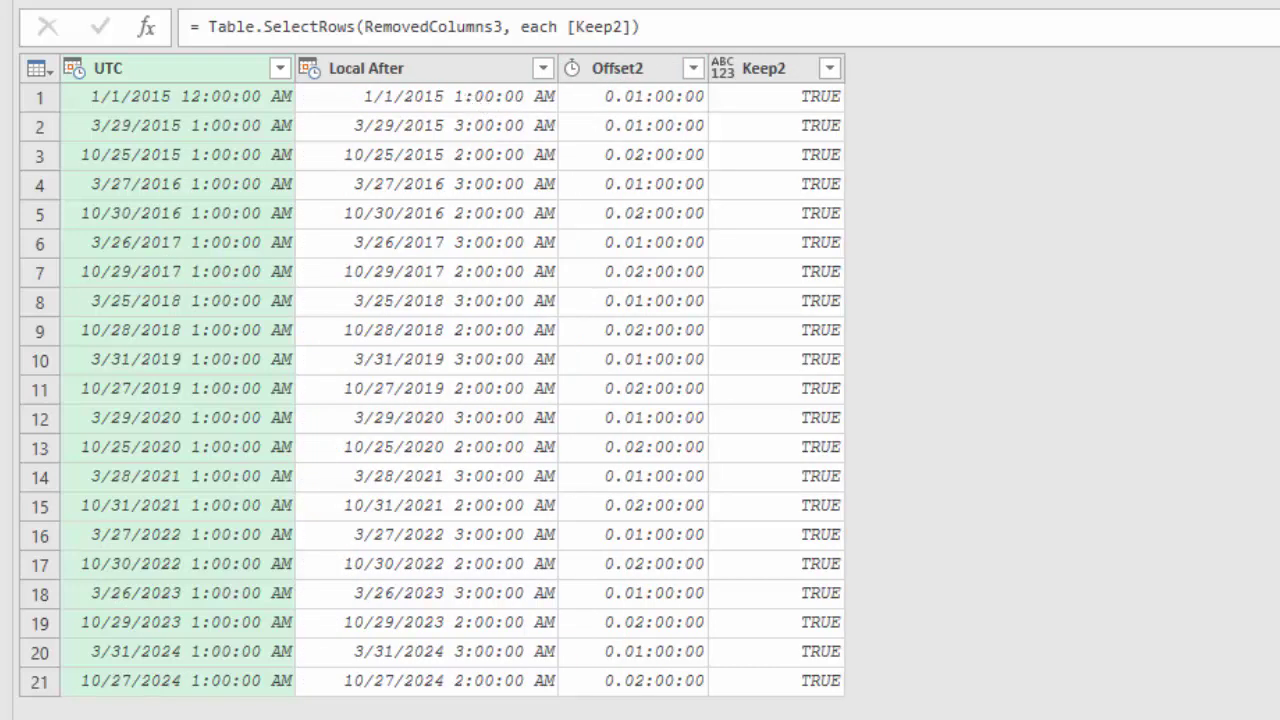
{"action": "left_click", "coordinate": [661, 79]}
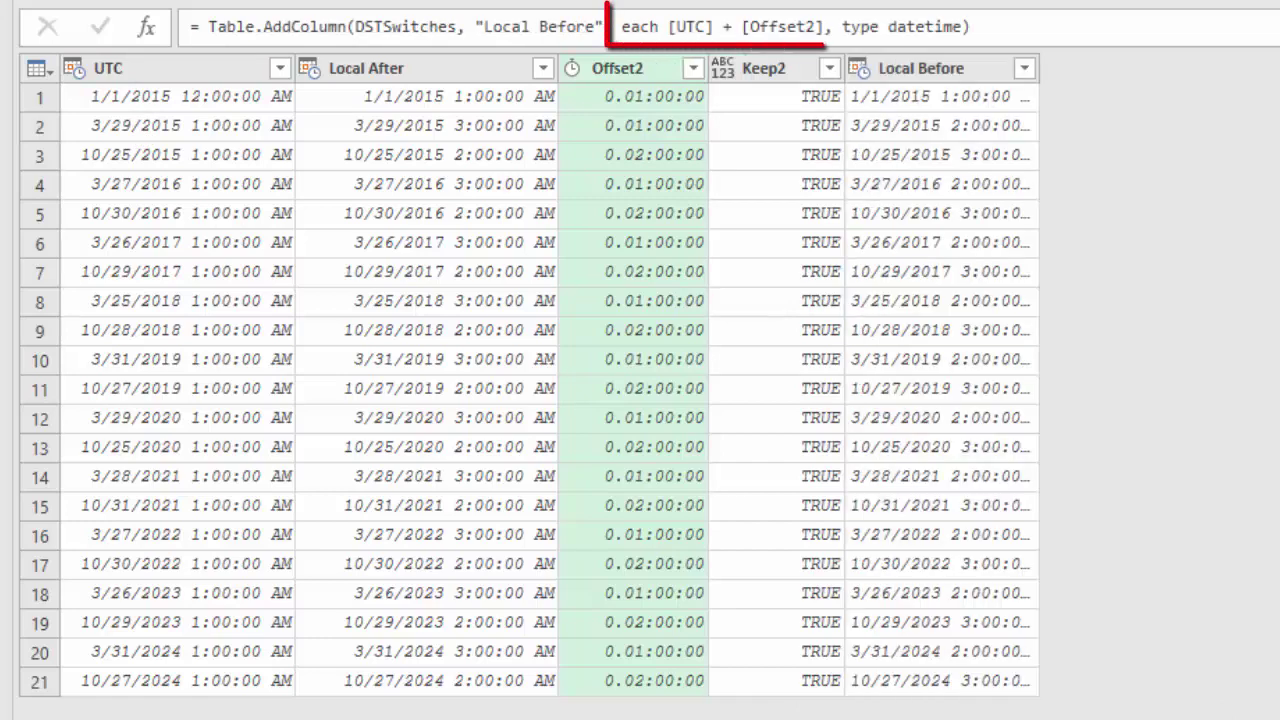
{"action": "left_click", "coordinate": [952, 68]}
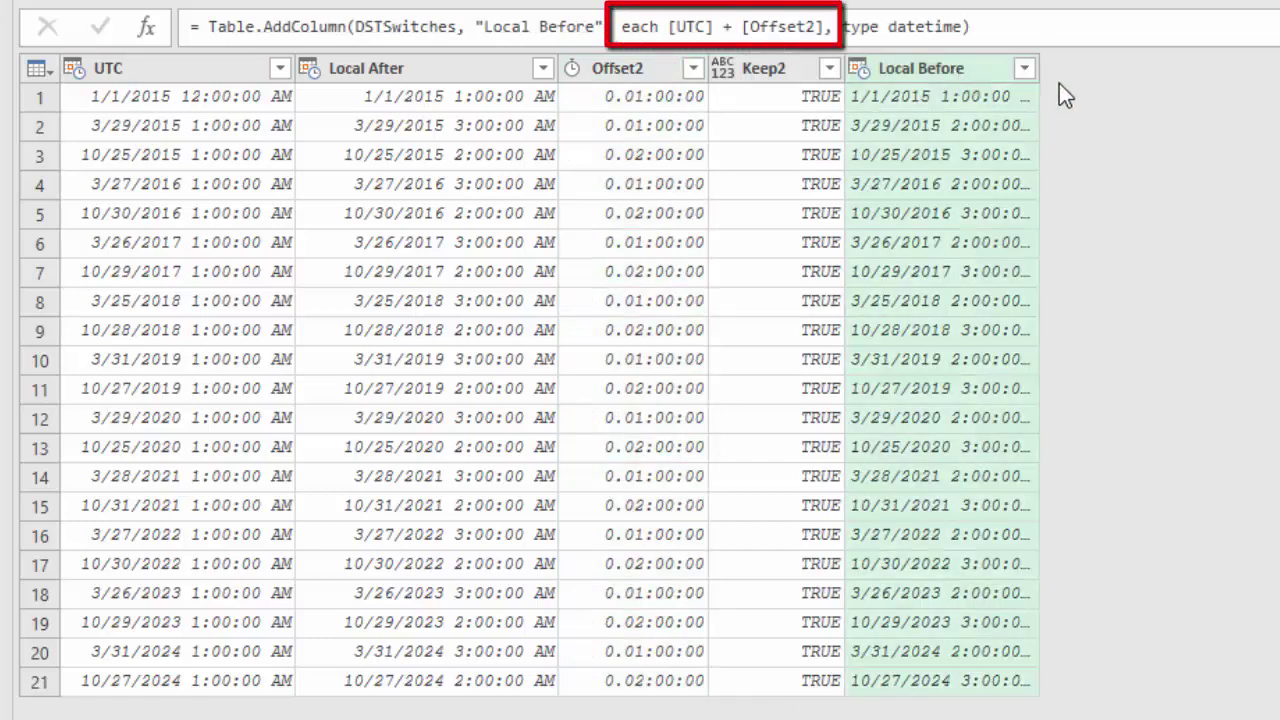
{"action": "left_click_drag", "start_coordinate": [1045, 67], "coordinate": [1105, 67]}
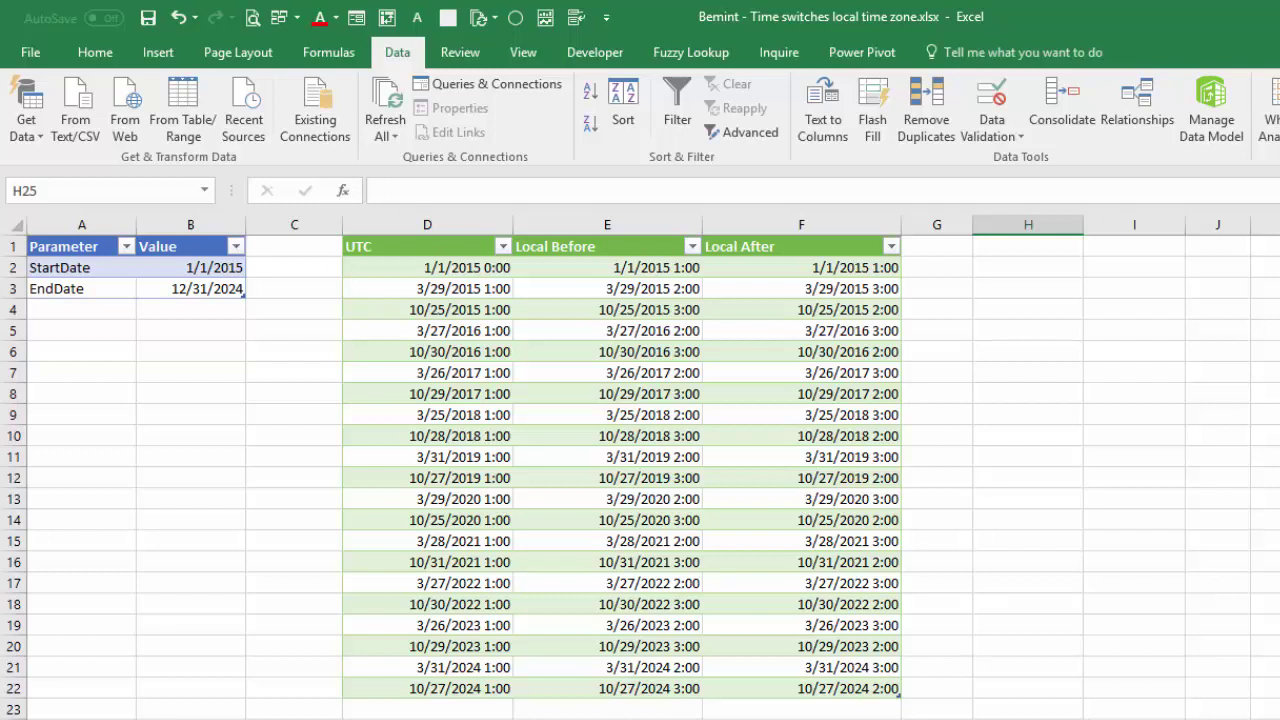
- Close Excel without saving and set the Windows time zone to (UTC+10:30) Lord Howe Island
{"action": "key", "text": "ctrl+w"}
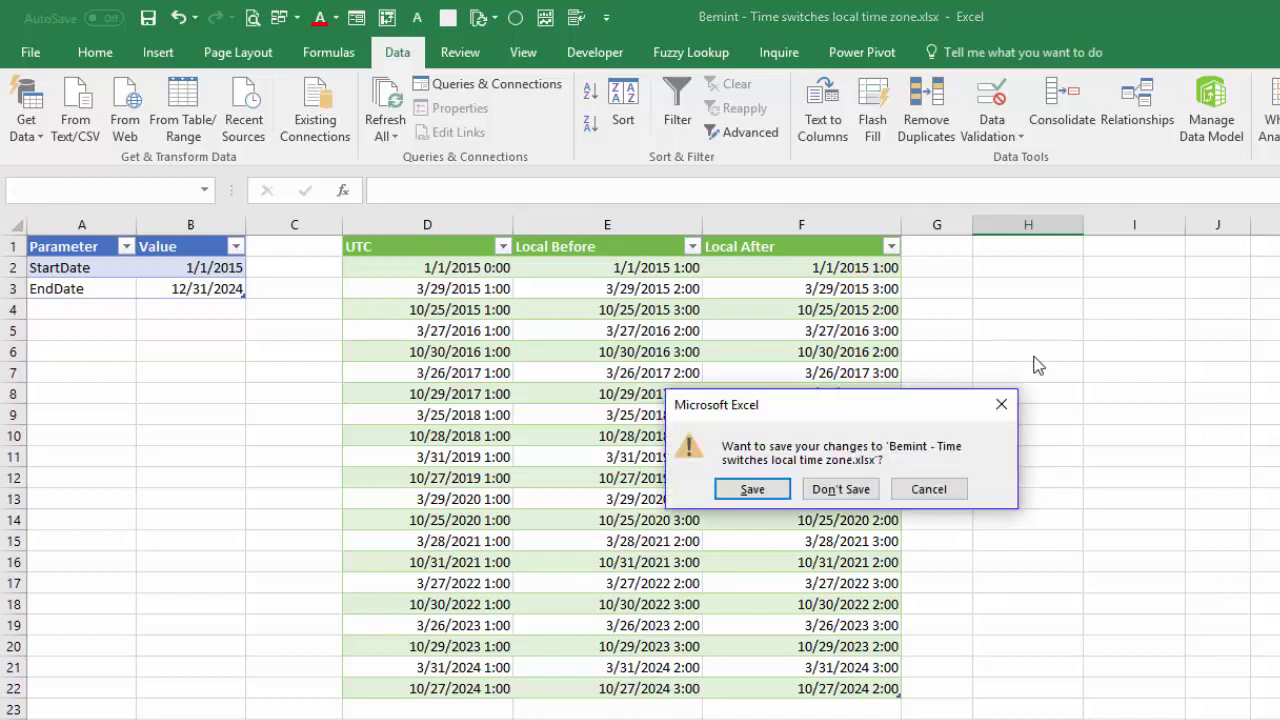
{"action": "left_click", "coordinate": [860, 497]}
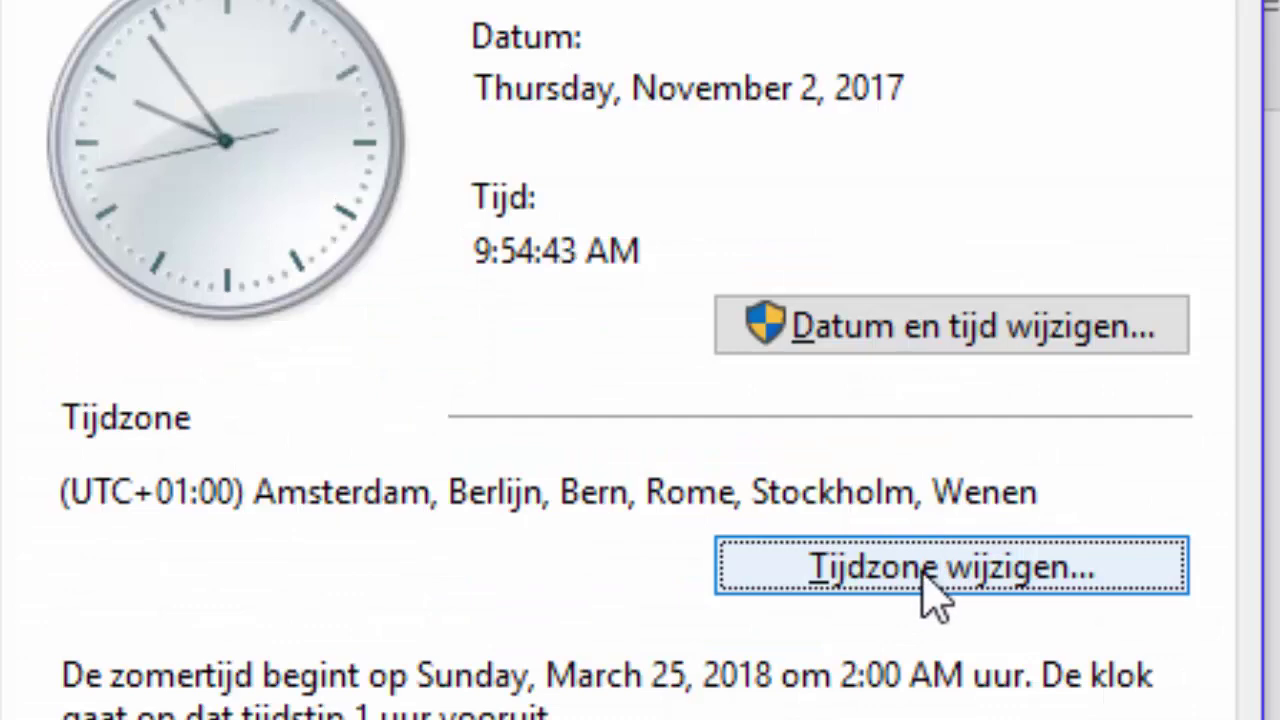
{"action": "left_click", "coordinate": [921, 583]}
{"action": "left_click", "coordinate": [1160, 117]}
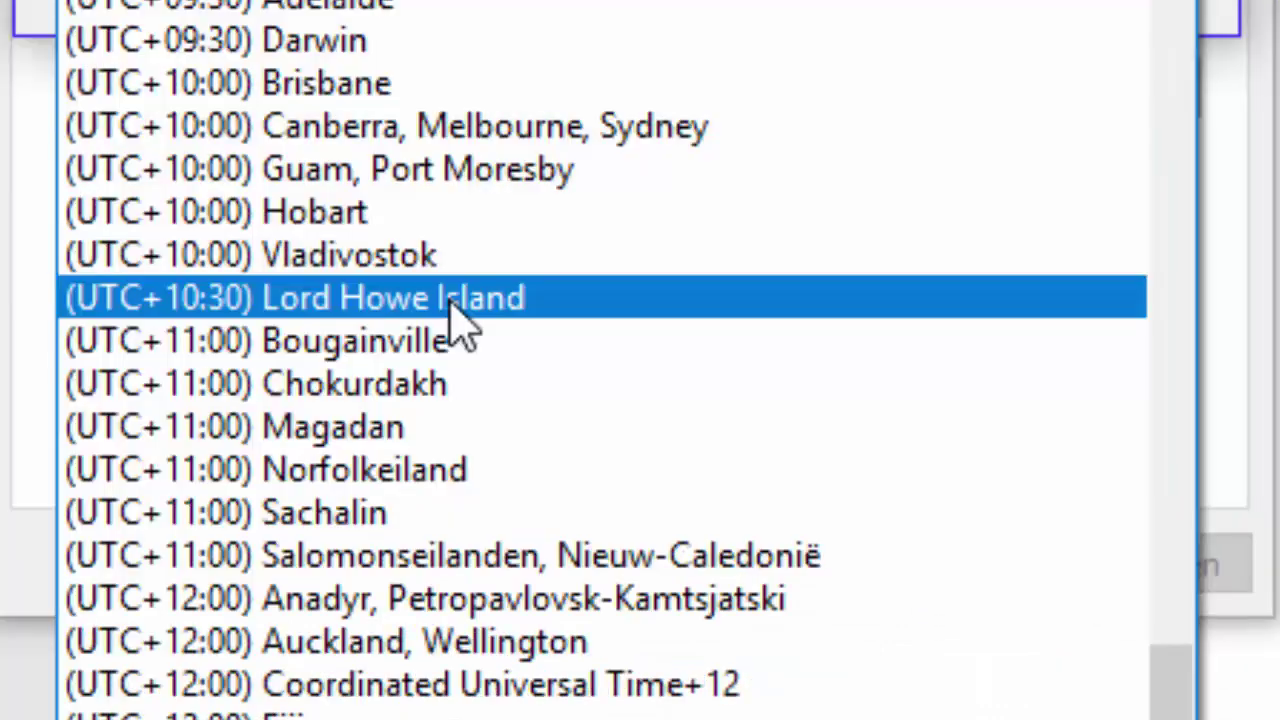
{"action": "left_click", "coordinate": [449, 303]}
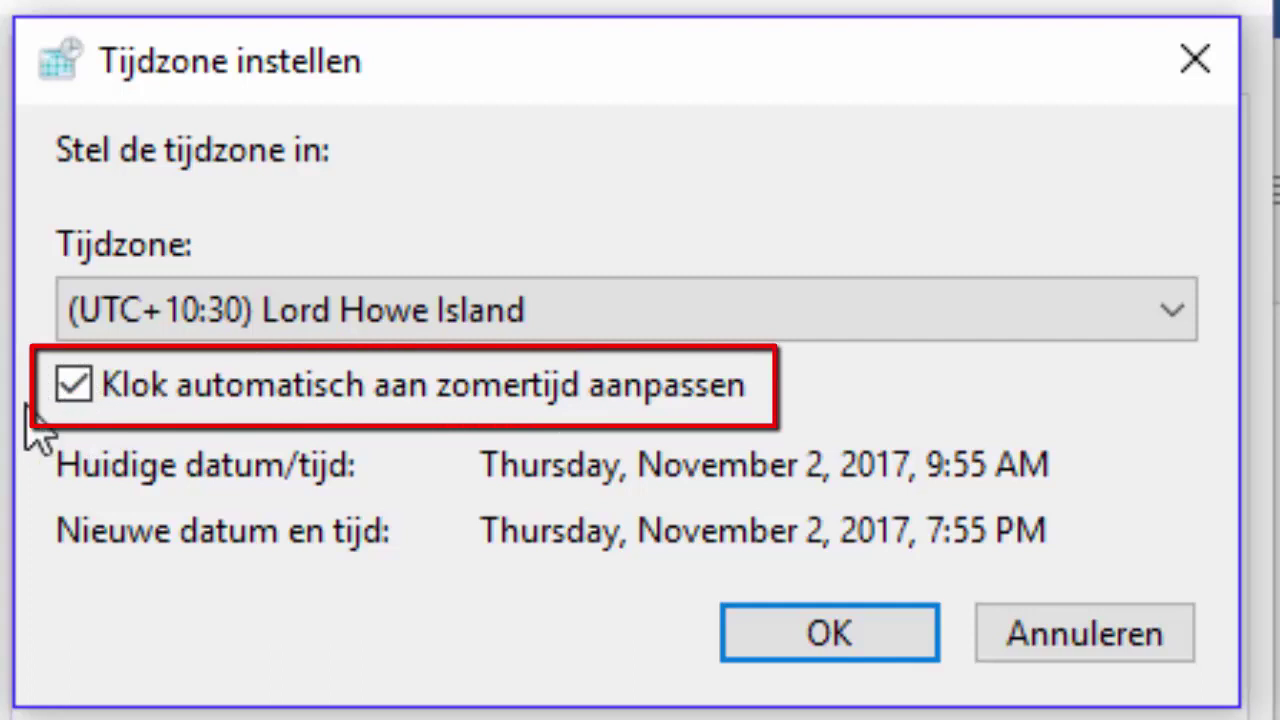
{"action": "left_click", "coordinate": [822, 634]}
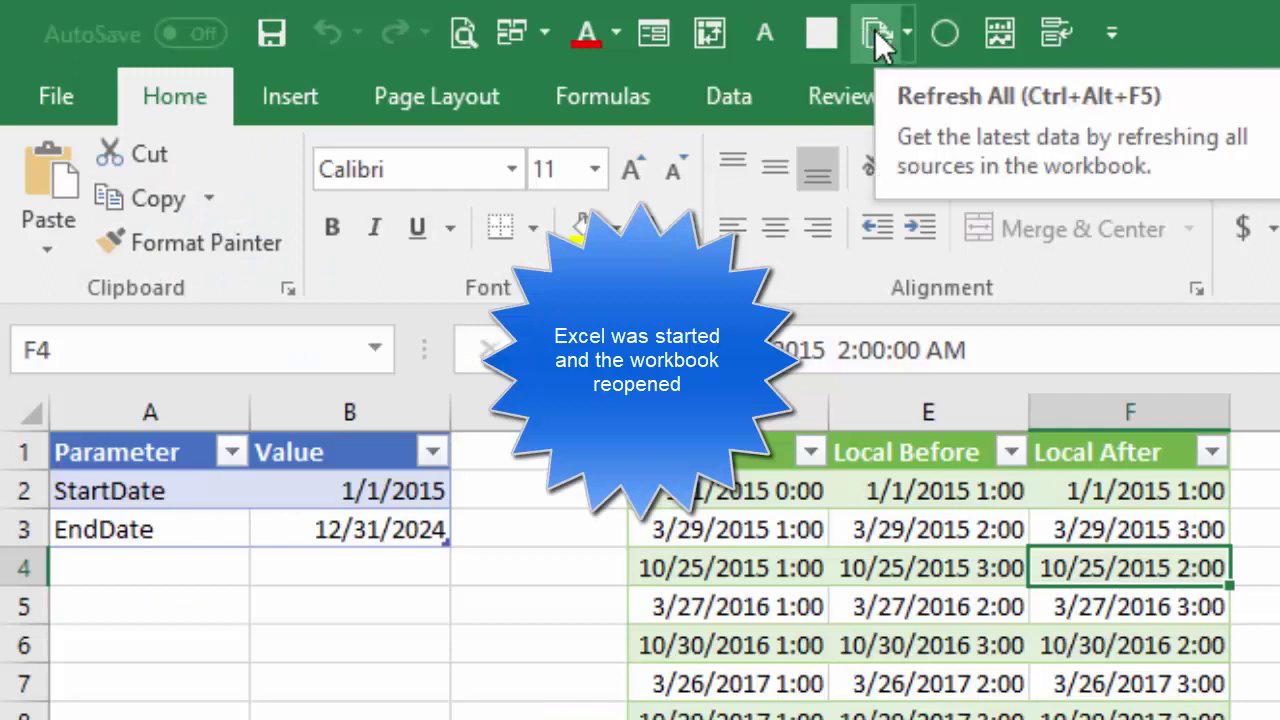
- Refresh all queries so the switch times recalculate for Lord Howe Island
{"action": "left_click", "coordinate": [876, 36]}
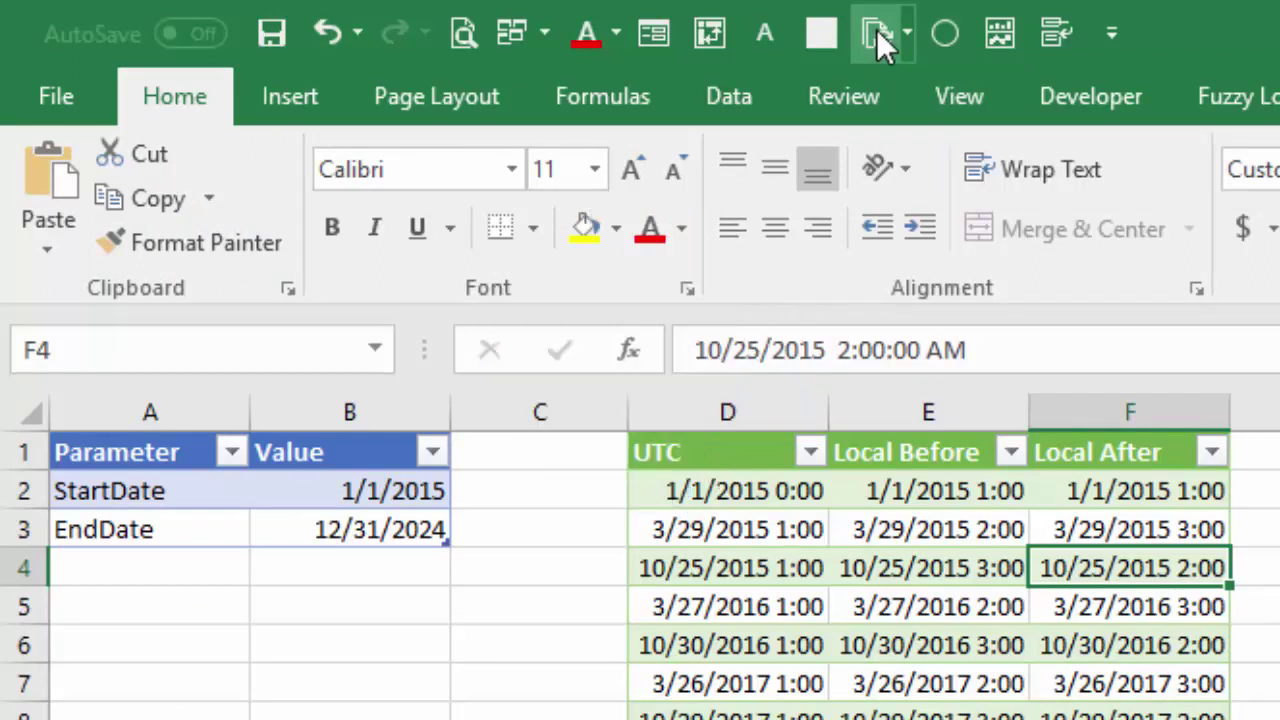
{"action": "left_click", "coordinate": [876, 33]}
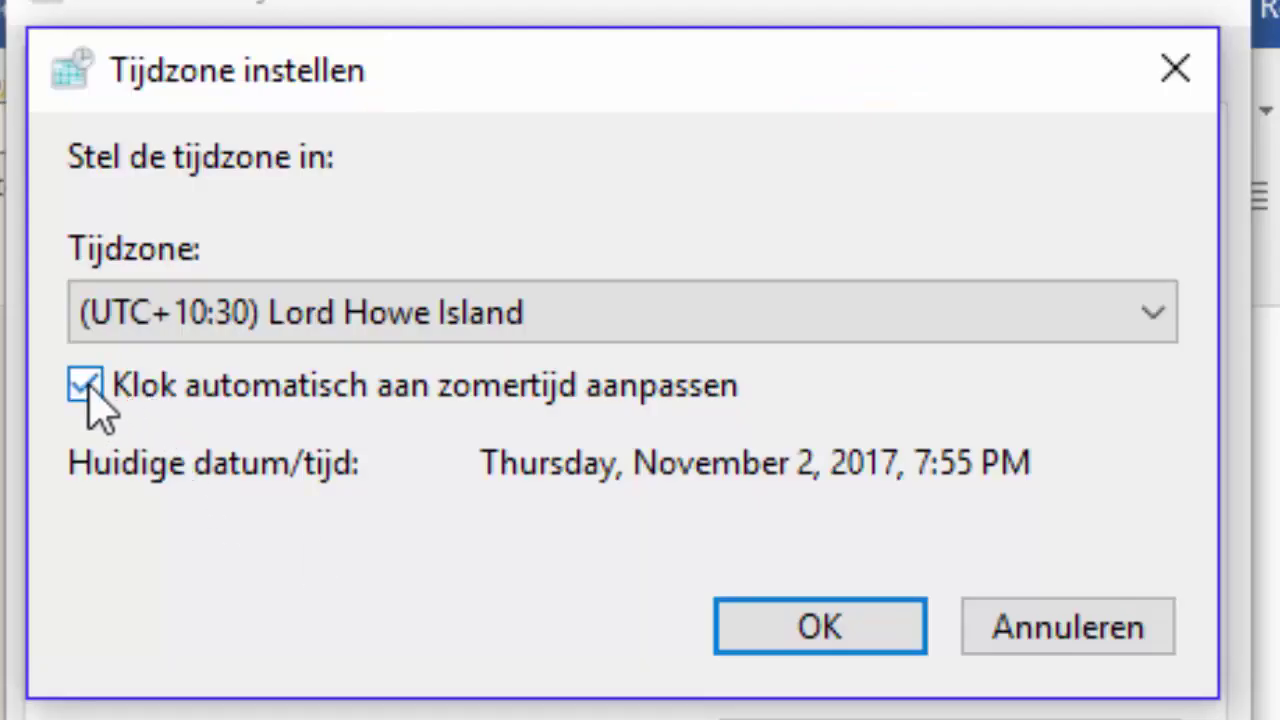
- Turn off daylight-saving adjustment, check the single remaining UTC row, then switch to (UTC-05:00) Chetumal
{"action": "left_click", "coordinate": [85, 386]}
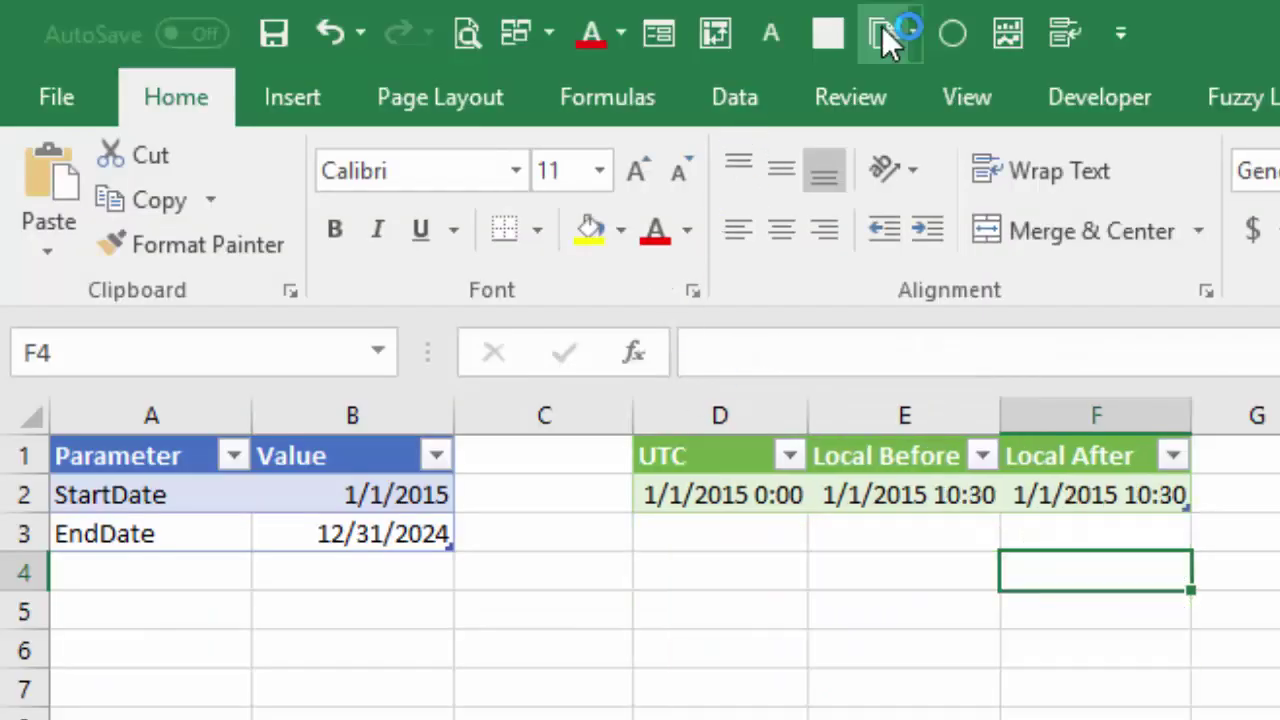
{"action": "left_click", "coordinate": [723, 498]}
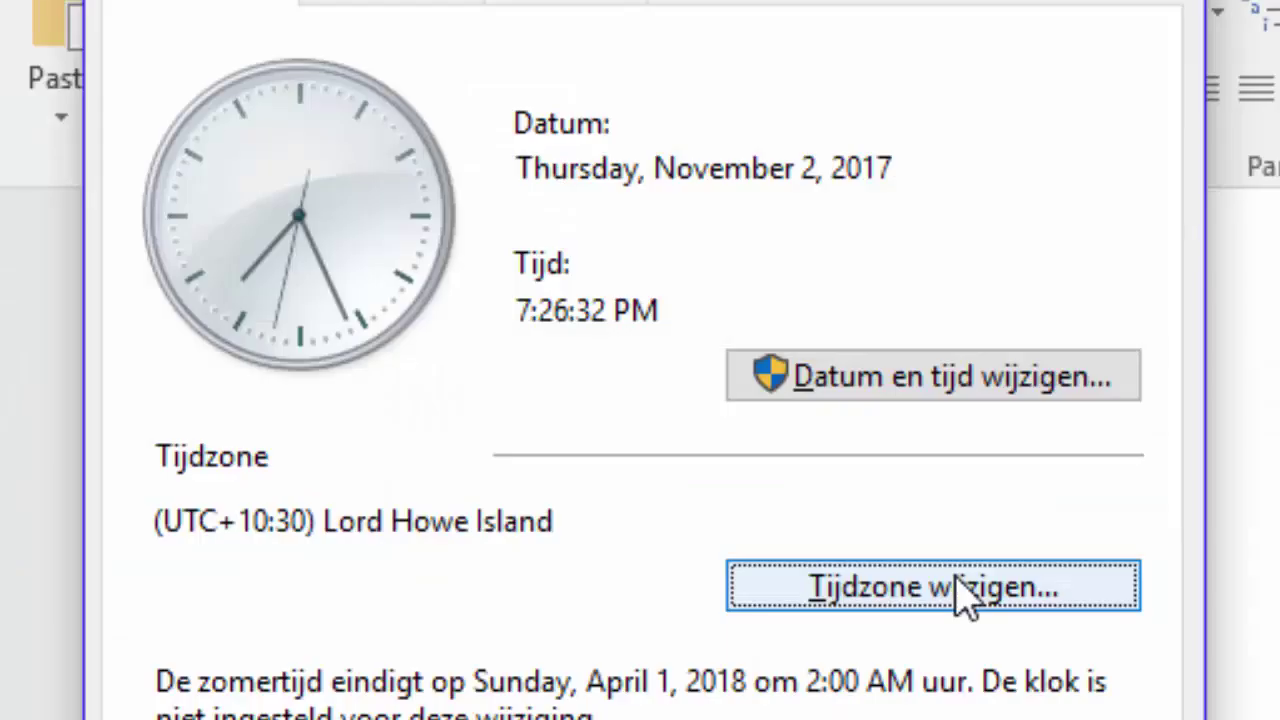
{"action": "left_click", "coordinate": [955, 586]}
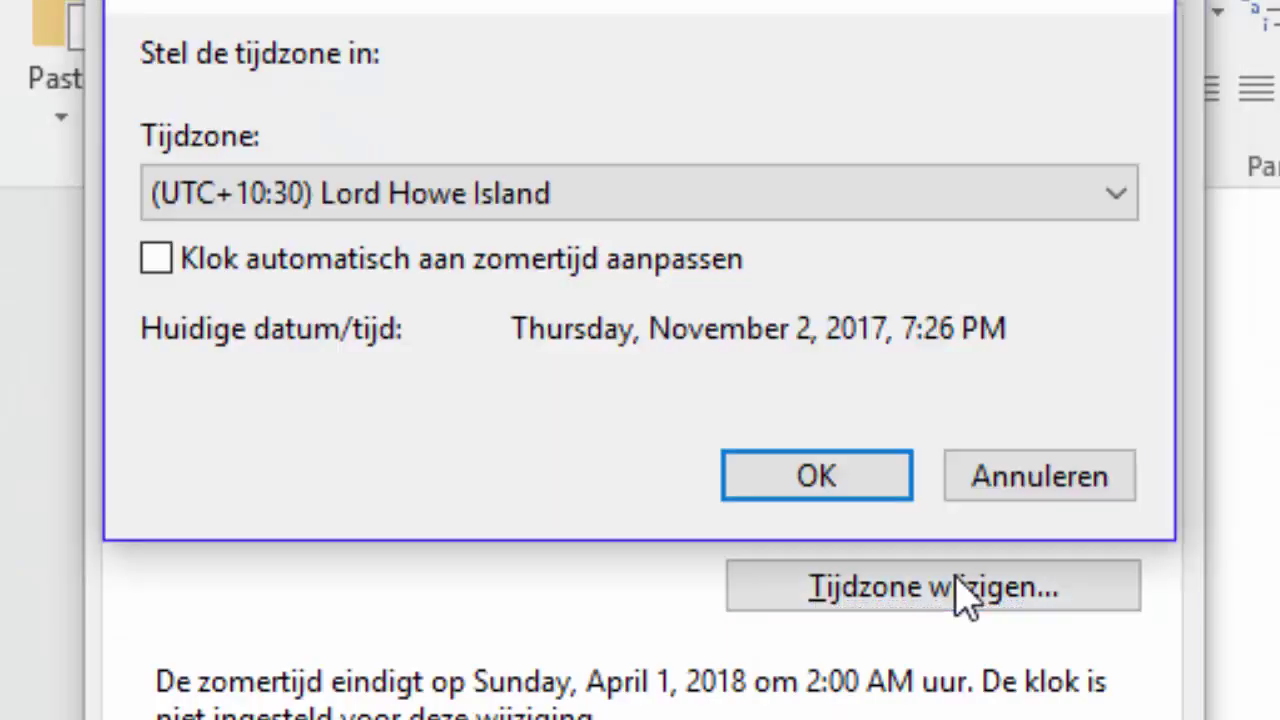
{"action": "left_click", "coordinate": [1117, 205]}
{"action": "scroll", "coordinate": [1110, 300], "scroll_direction": "up", "scroll_amount": 10}
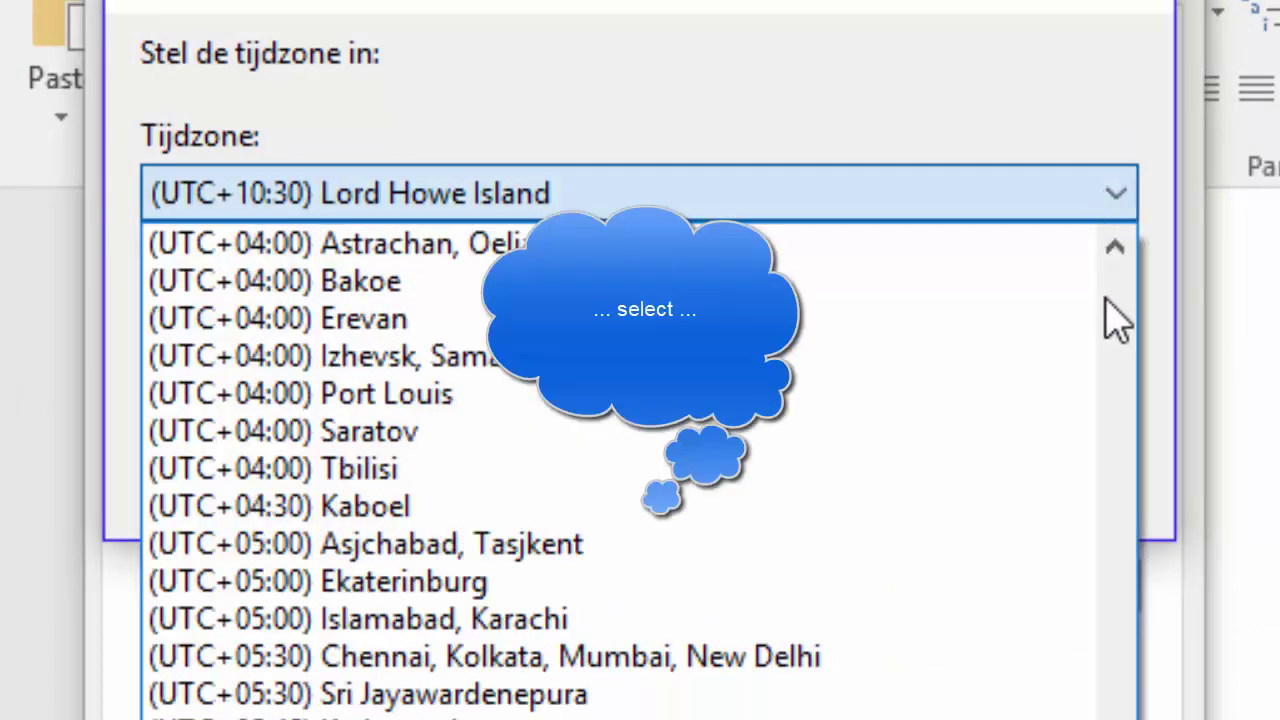
{"action": "scroll", "coordinate": [1114, 314], "scroll_direction": "up", "scroll_amount": 10}
{"action": "left_click", "coordinate": [349, 329]}
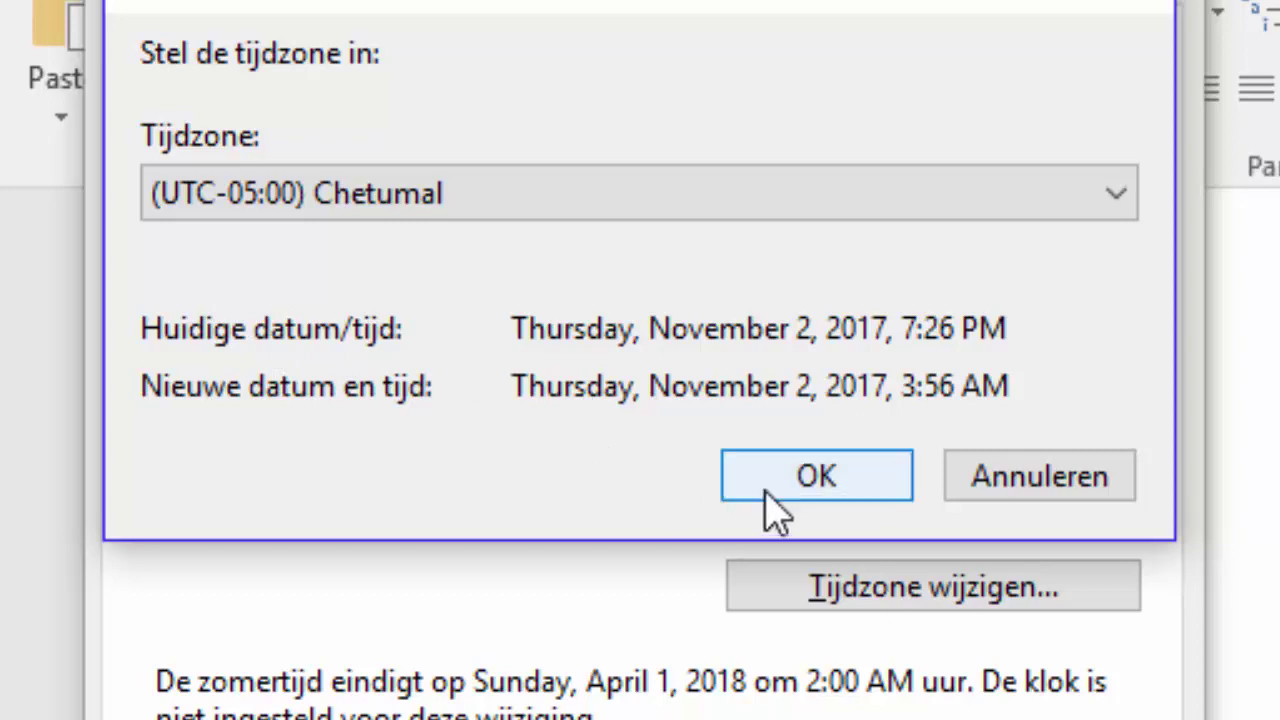
{"action": "left_click", "coordinate": [812, 477]}
- Change the StartDate value in B2 to 1/1/2010 and refresh all queries
{"action": "left_click", "coordinate": [337, 400]}
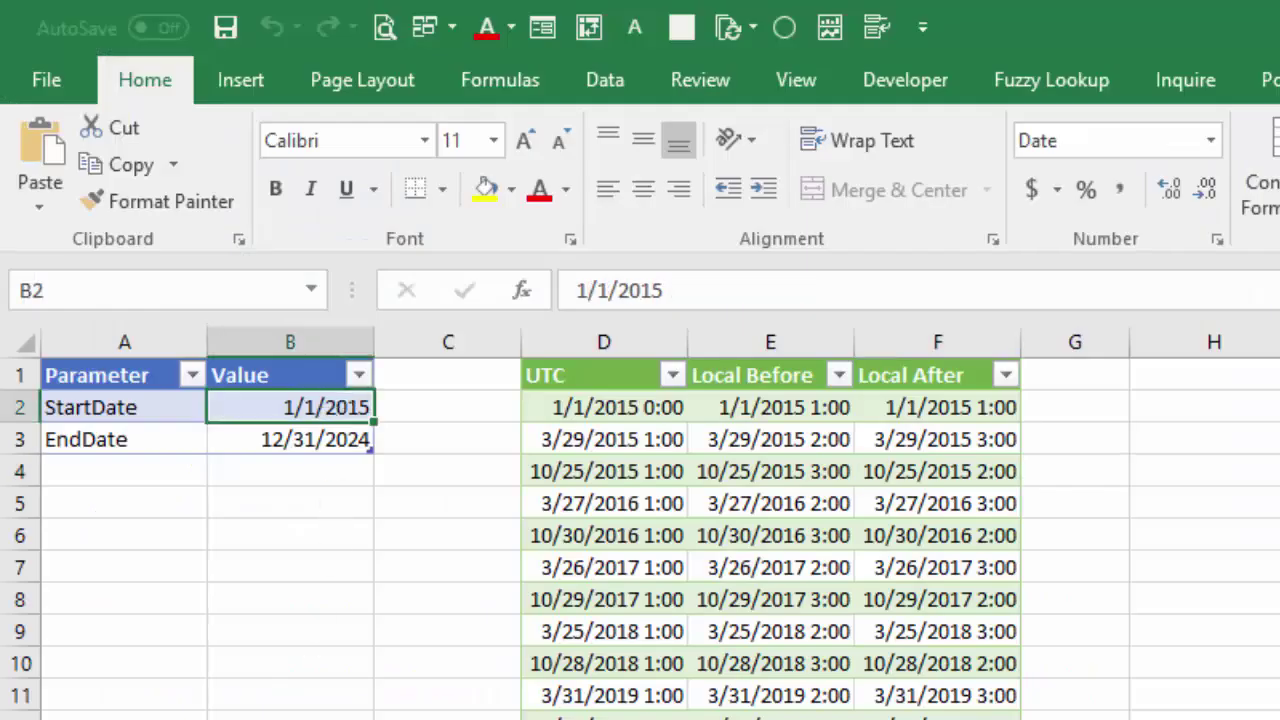
{"action": "type", "text": "1/"}
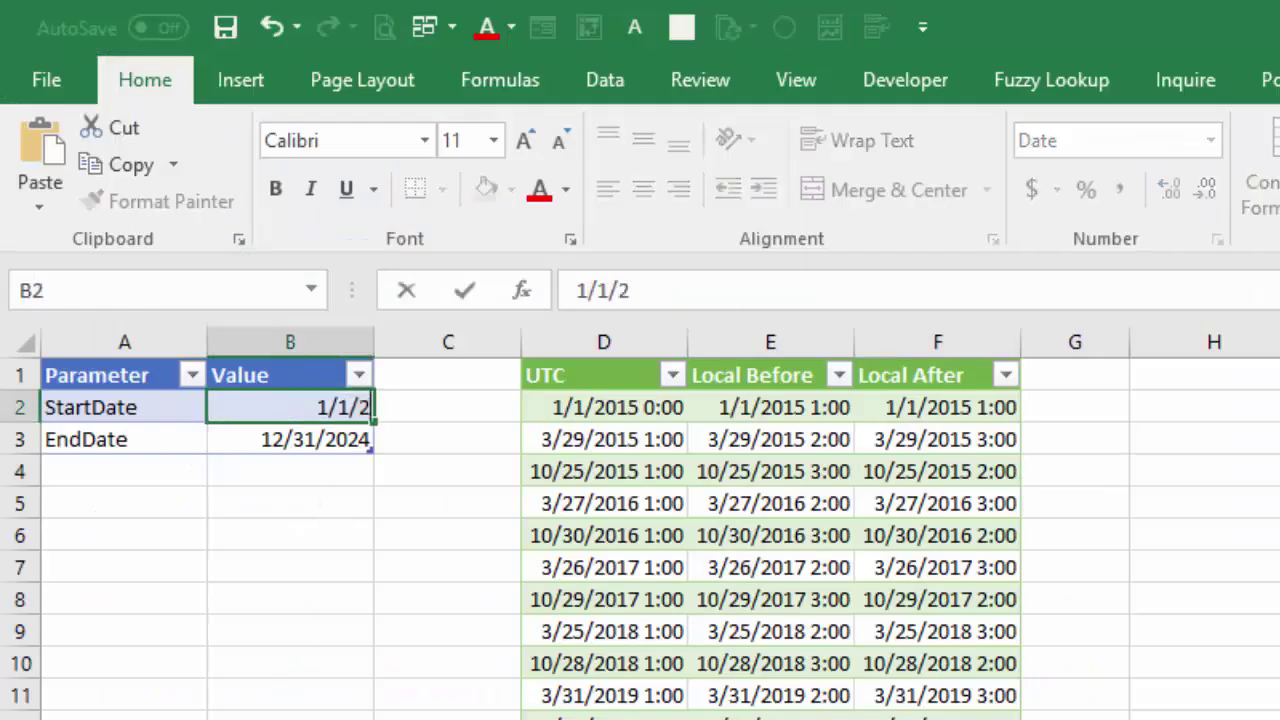
{"action": "type", "text": "010"}
{"action": "key", "text": "Return"}
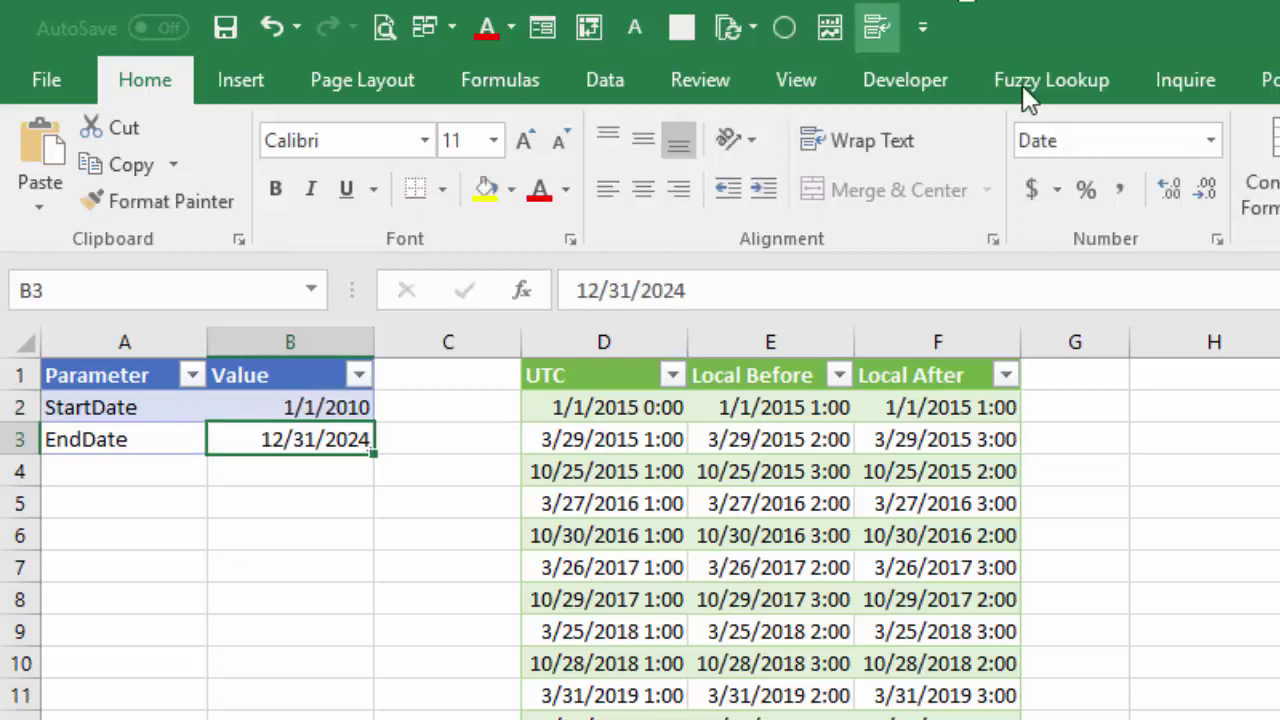
{"action": "left_click", "coordinate": [730, 24]}
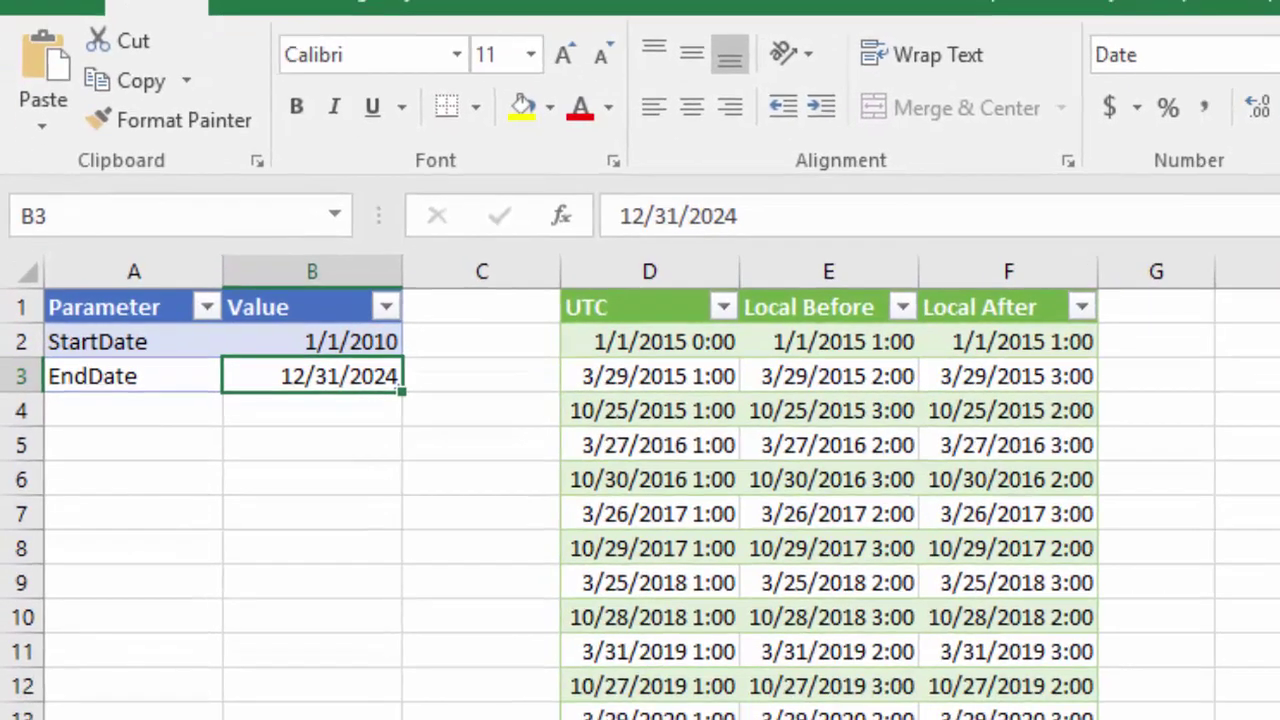